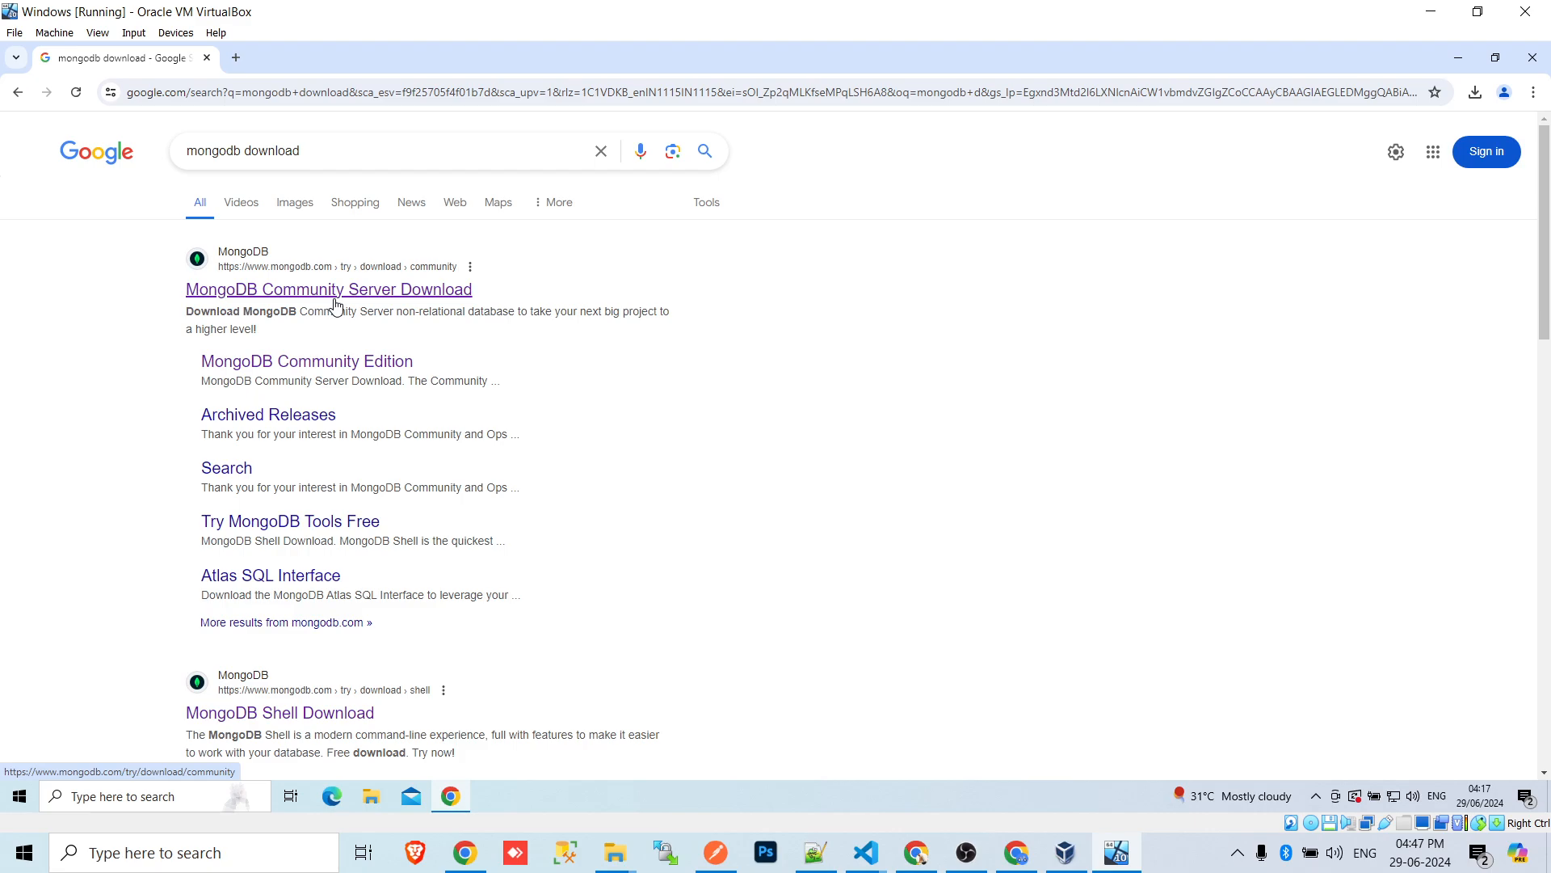
# Open the MongoDB Community Server Download page from the search results and go to its version, platform and package options
pyautogui.click(285, 299)
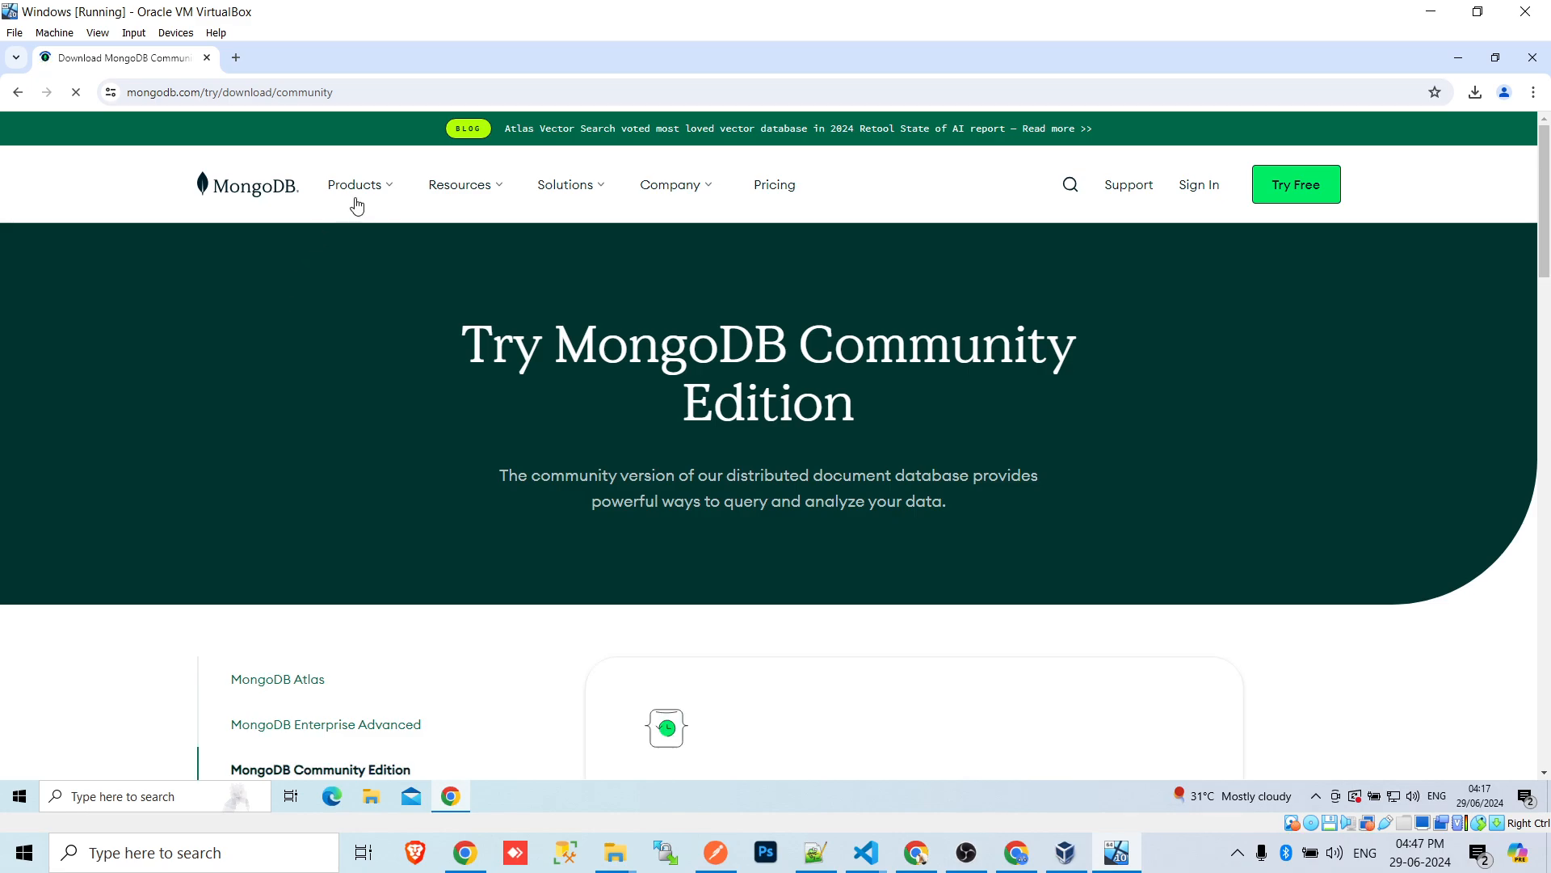
pyautogui.scroll(-3, 374, 322)
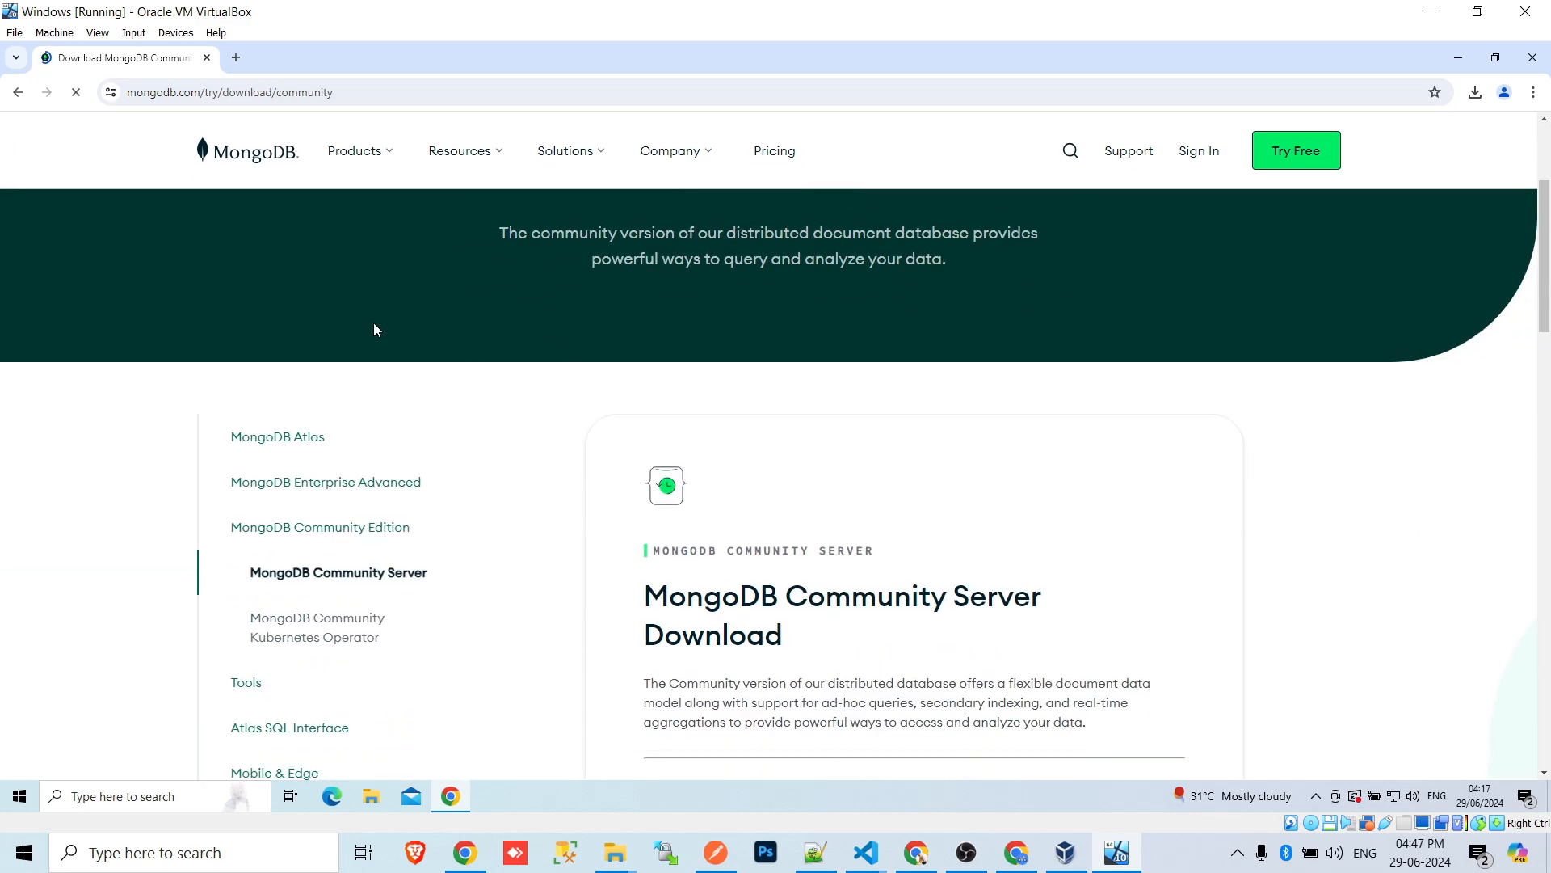
pyautogui.scroll(-3, 373, 323)
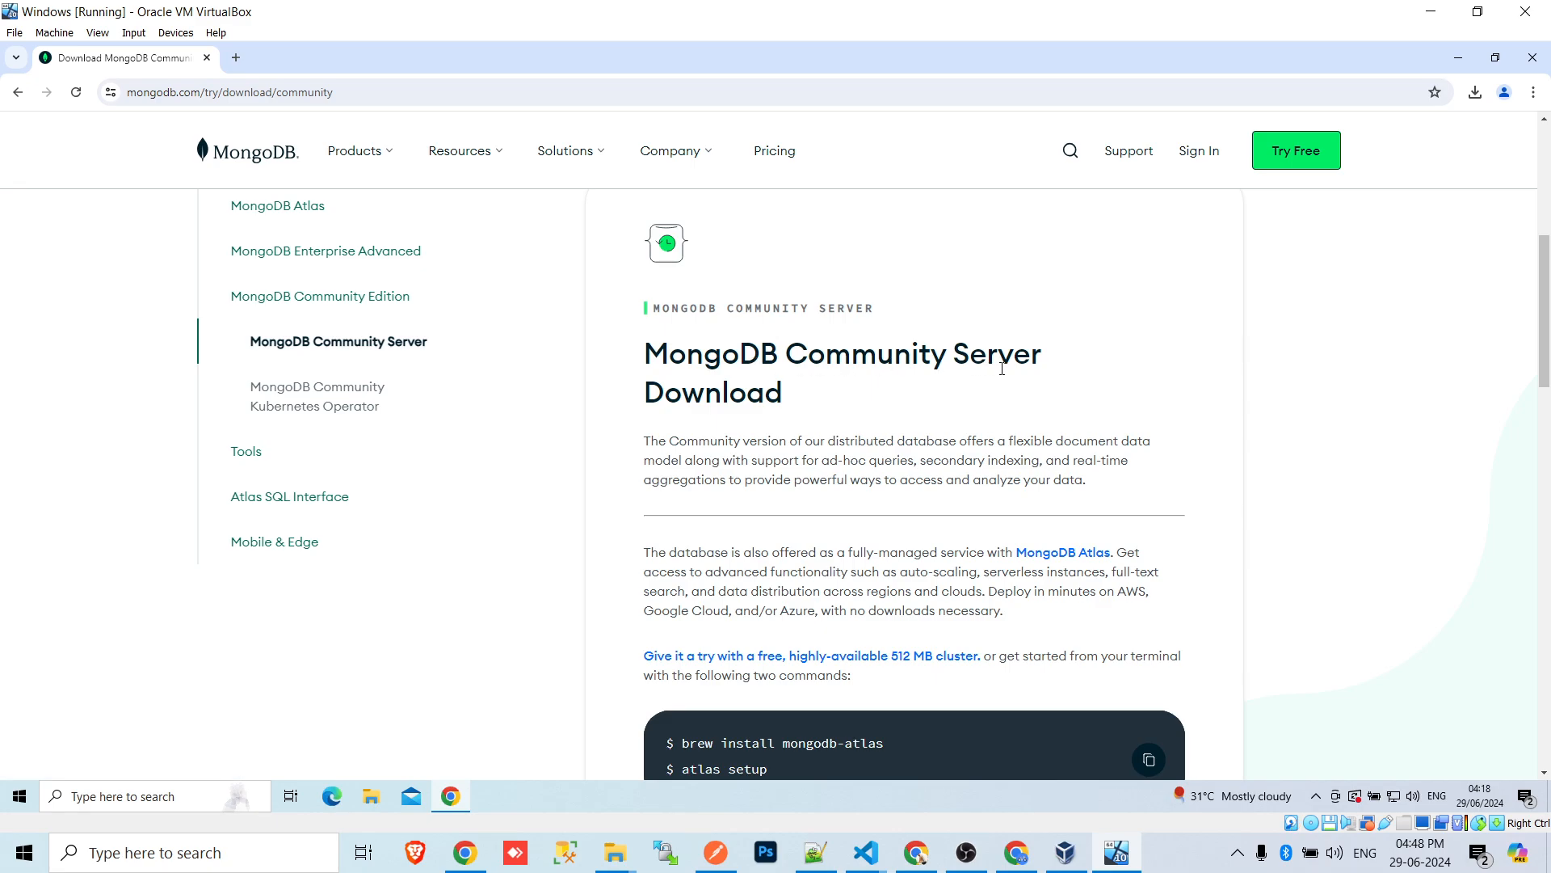
pyautogui.moveTo(814, 398); pyautogui.dragTo(638, 349)
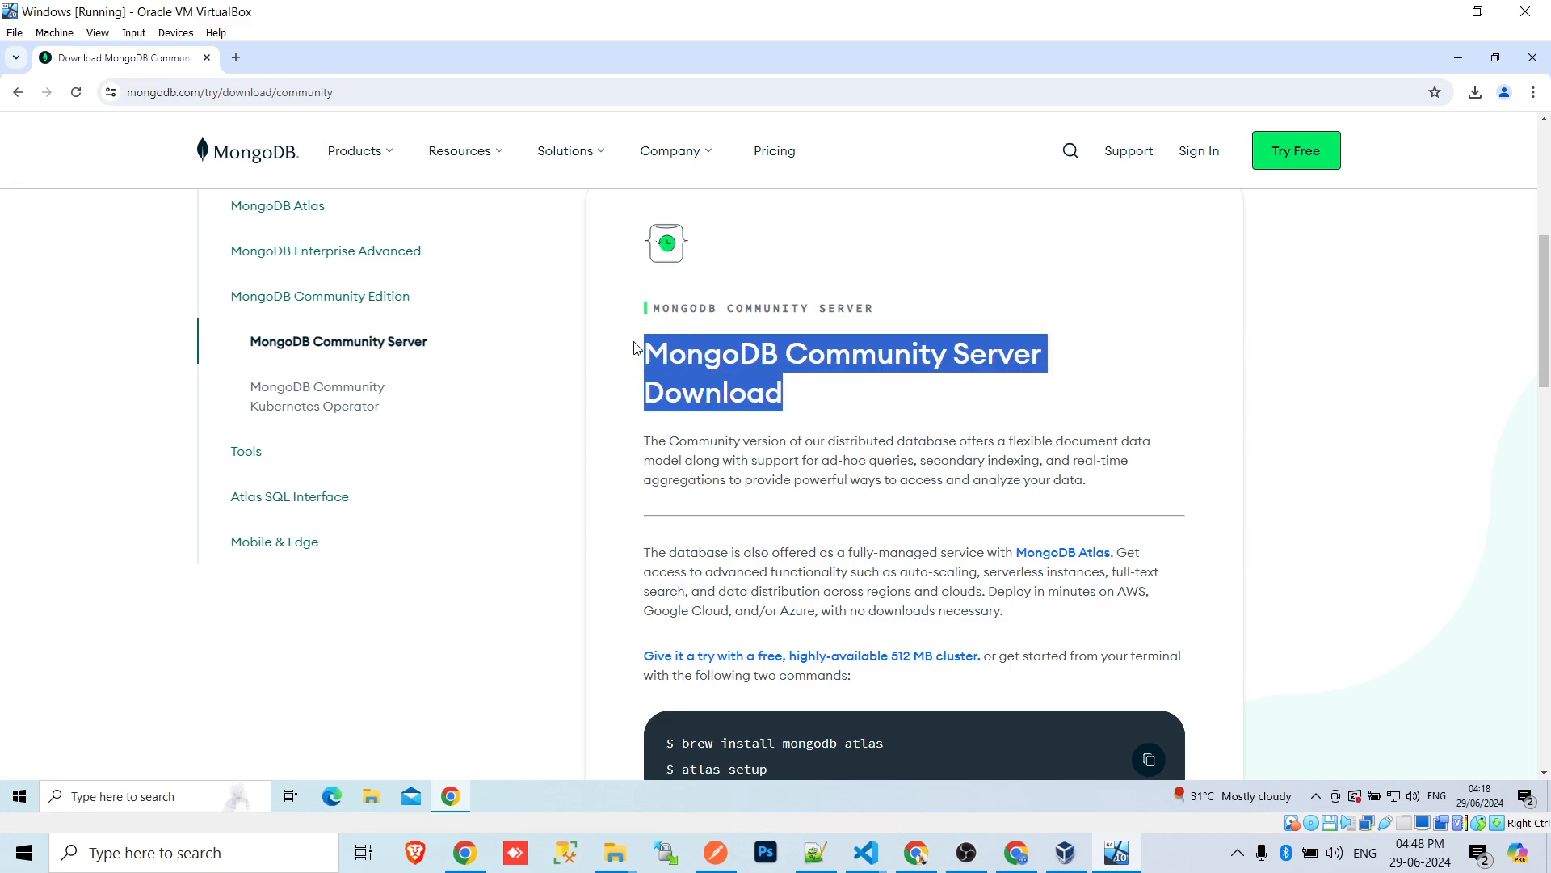
pyautogui.scroll(-9, 695, 359)
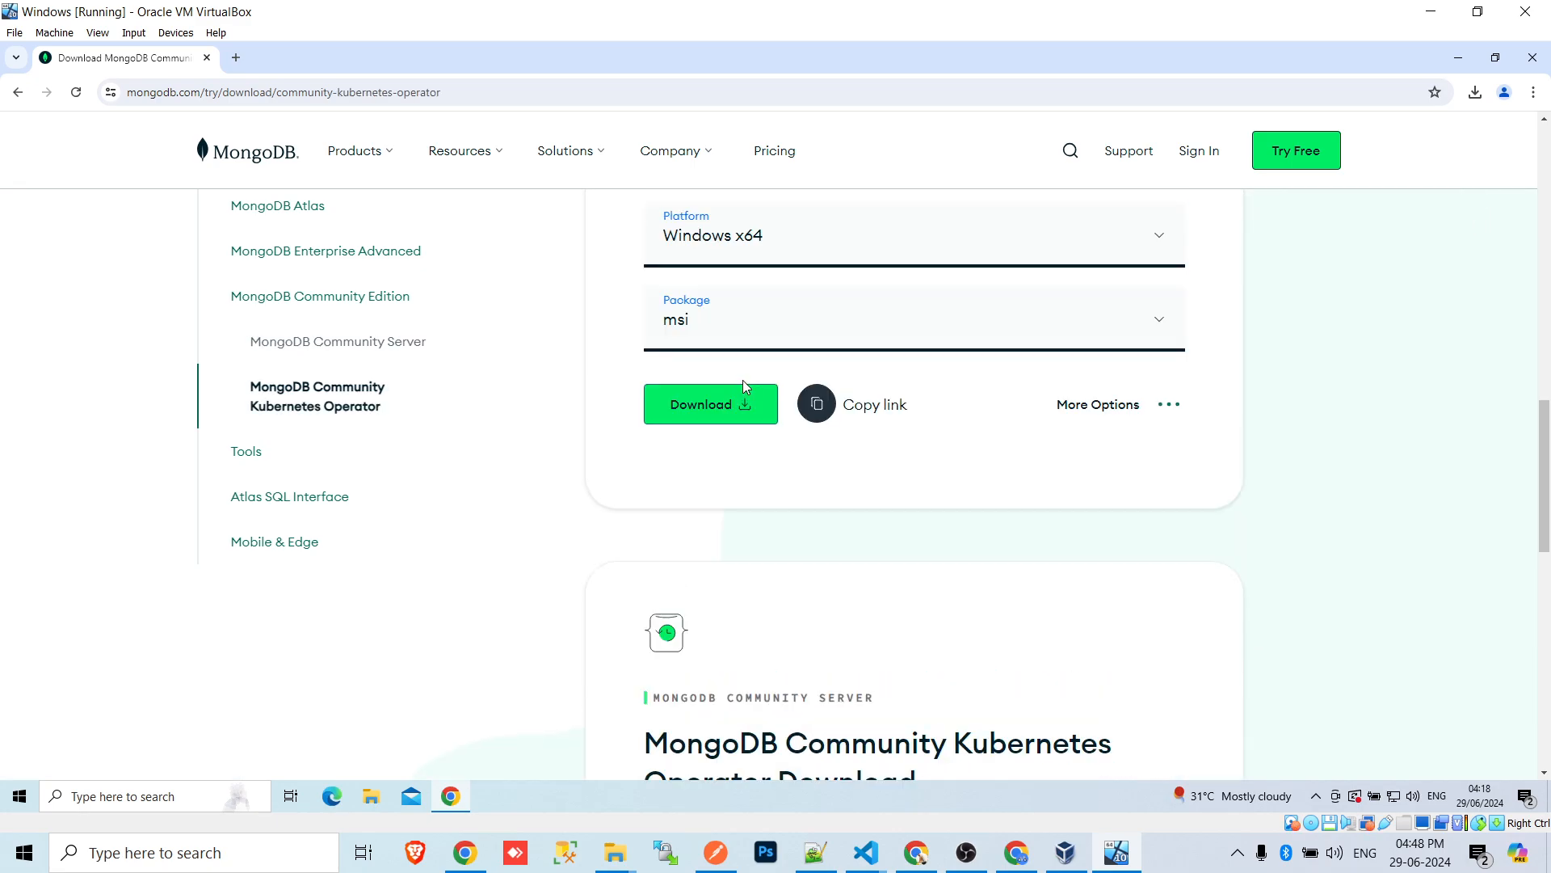
pyautogui.scroll(3, 741, 386)
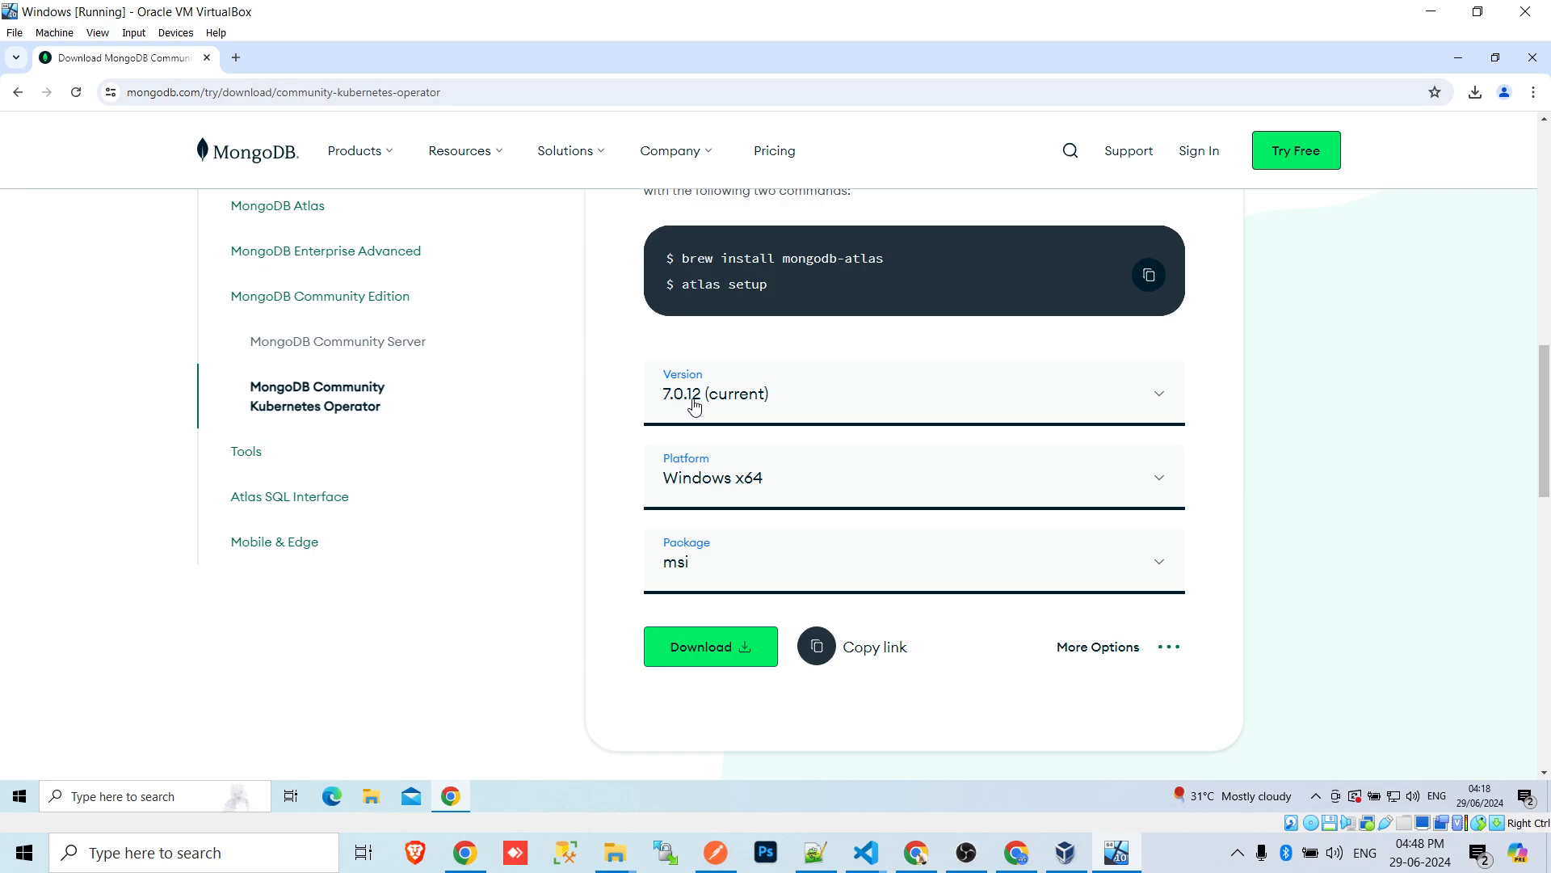
# Download MongoDB Community Server 7.0.12 (current) for Windows x64 as an msi package, keeping the preset platform
pyautogui.click(714, 491)
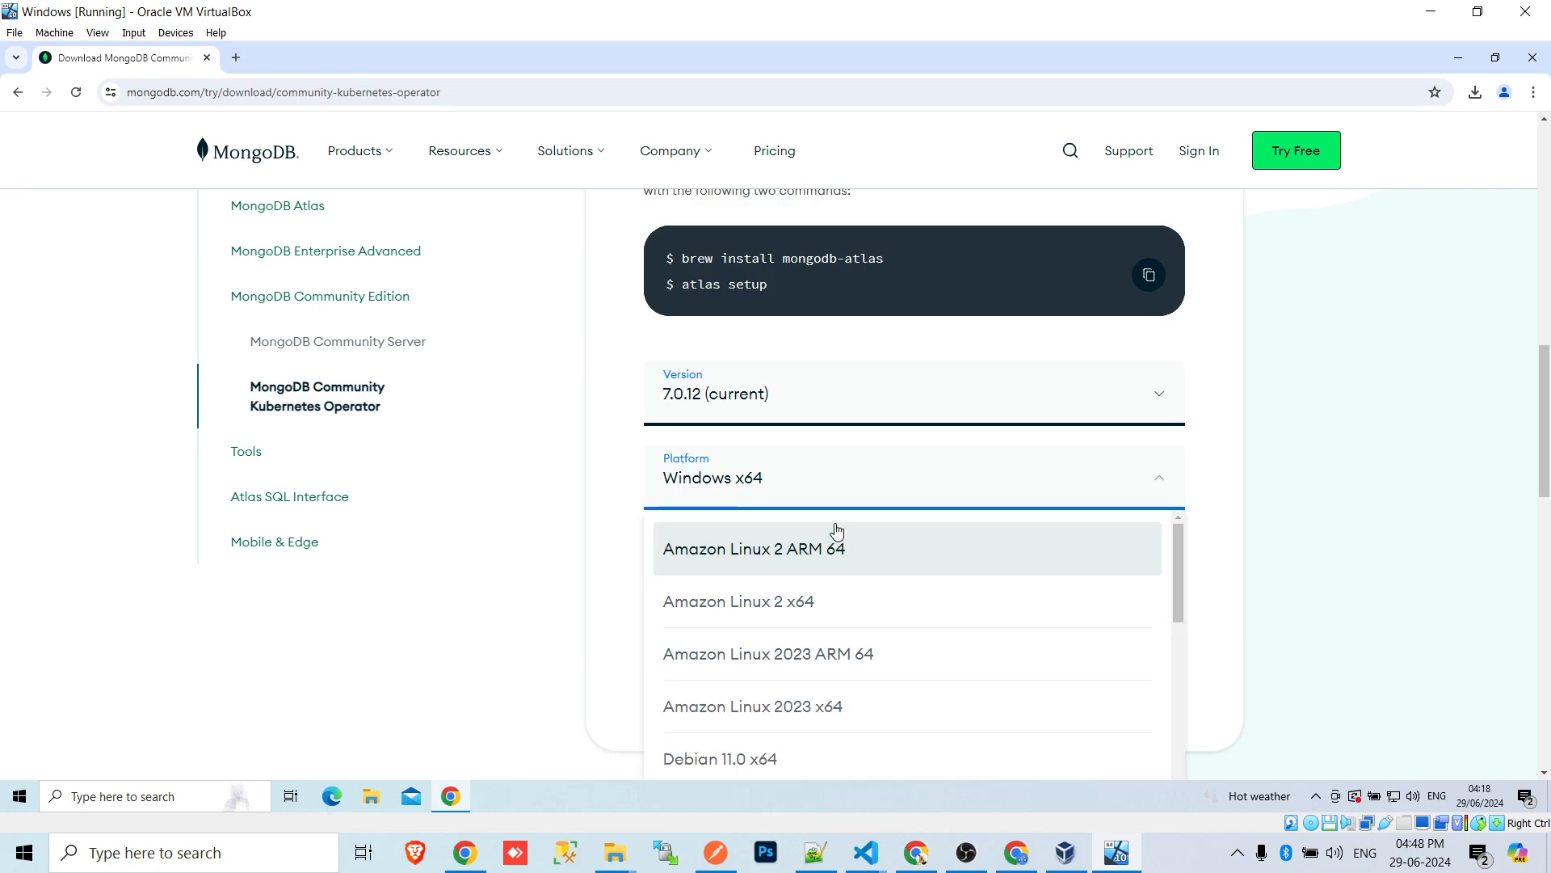
pyautogui.click(780, 475)
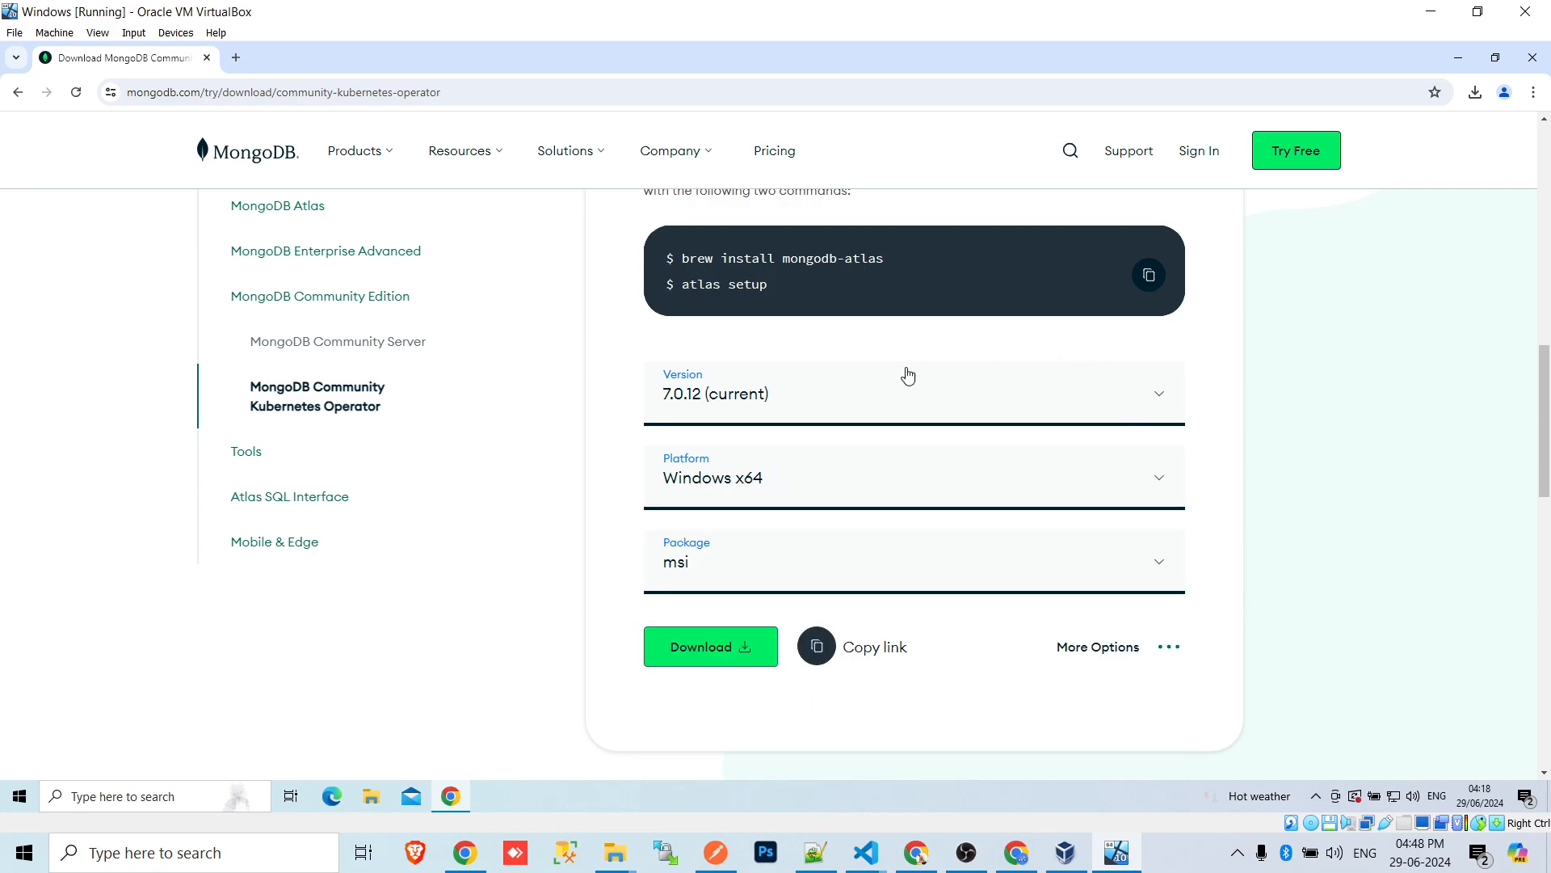
pyautogui.click(706, 647)
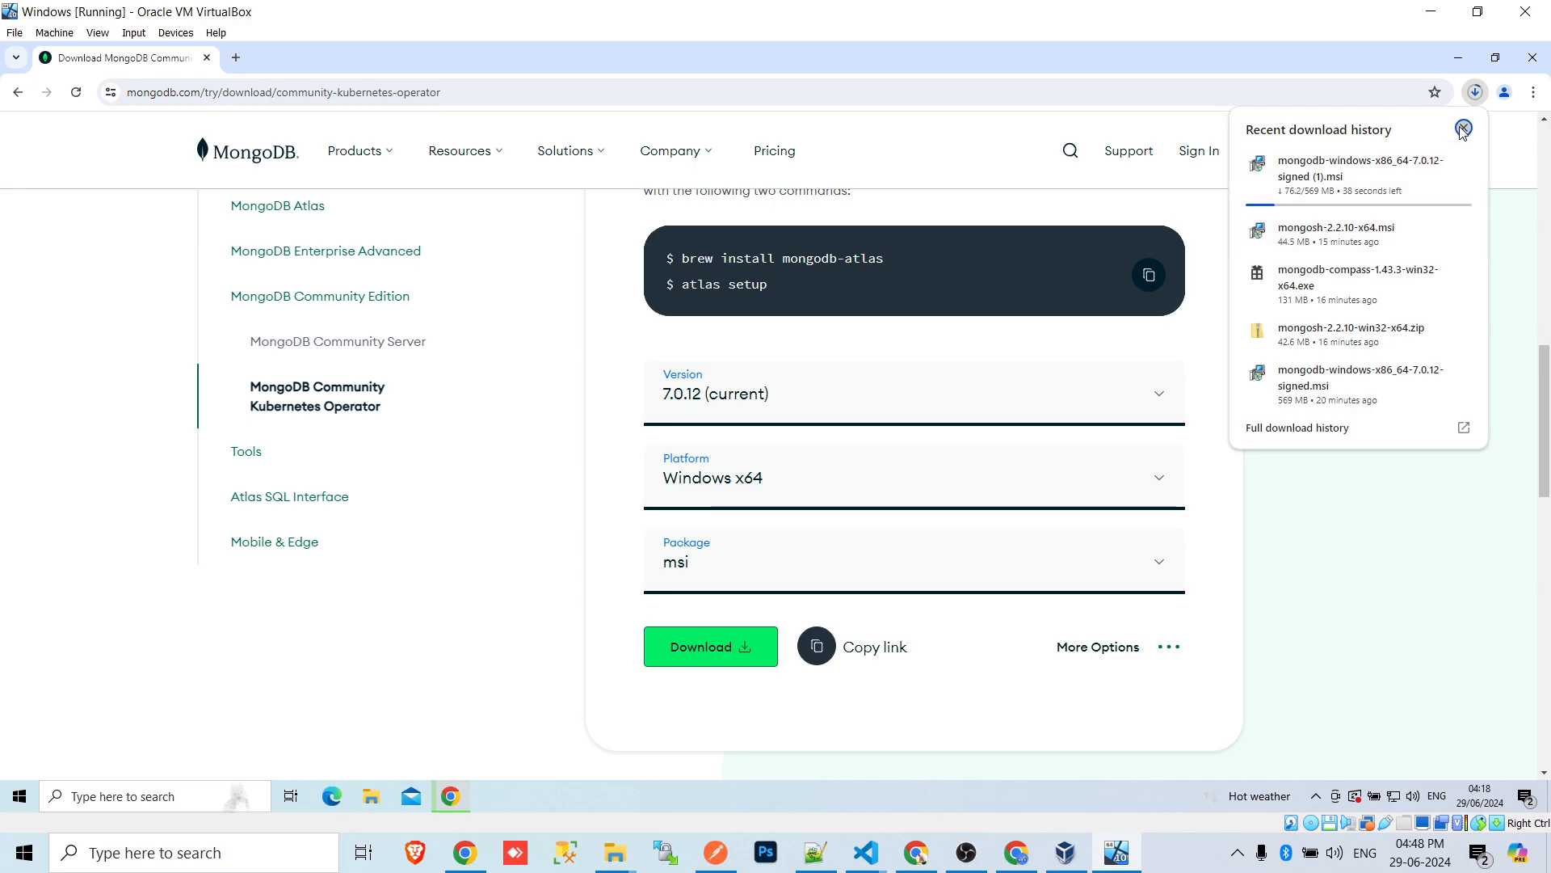
pyautogui.click(1463, 131)
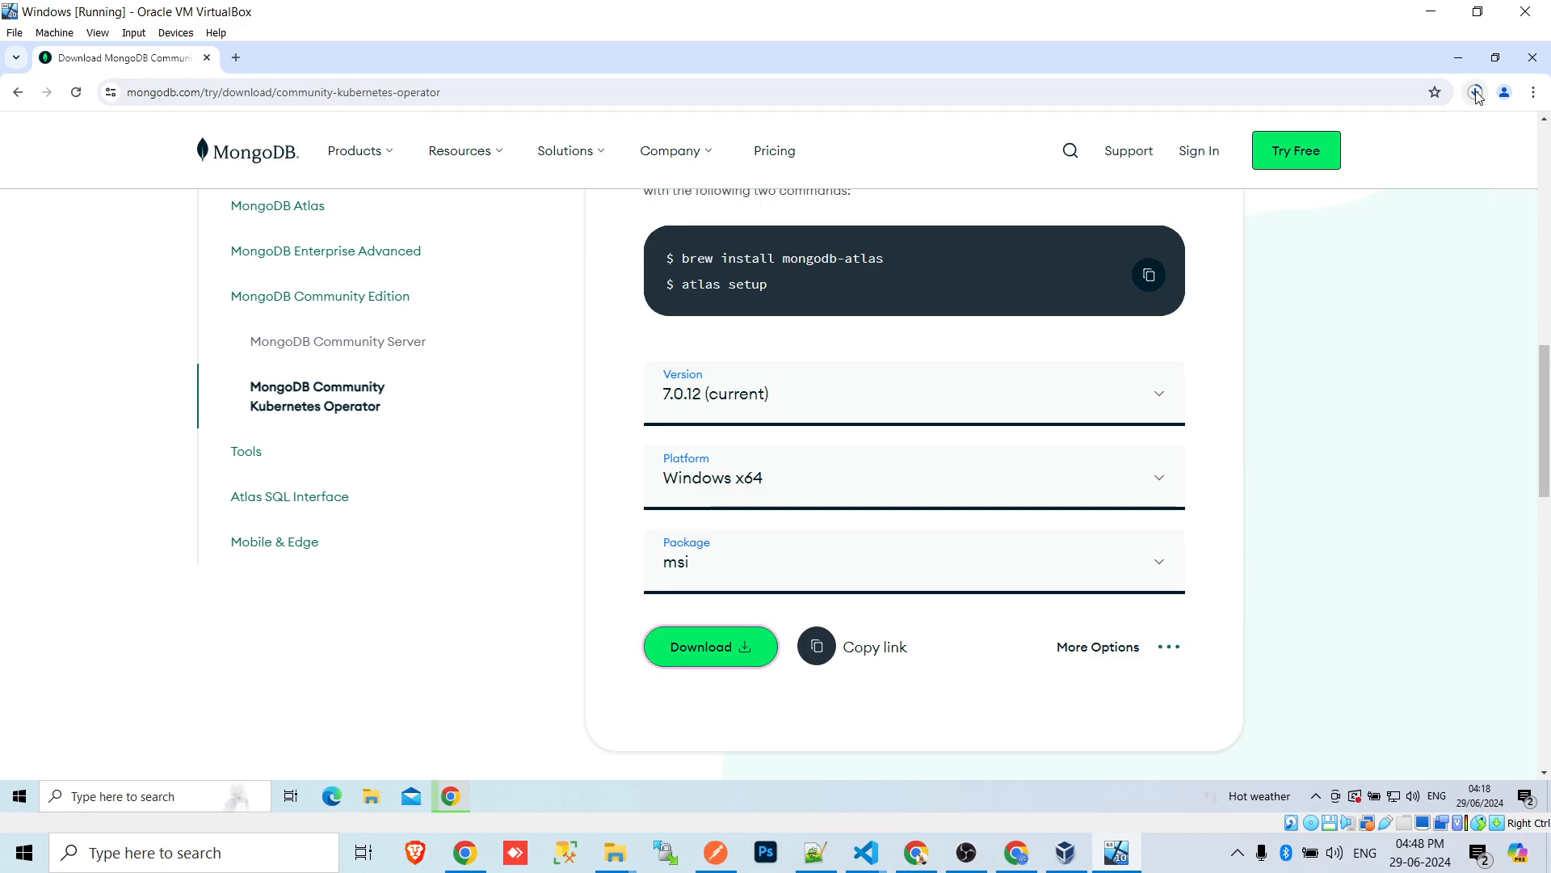
# Launch the previously downloaded mongodb-windows-x86_64-7.0.12-signed.msi installer and switch the virtual machine to full-screen view
pyautogui.click(1476, 92)
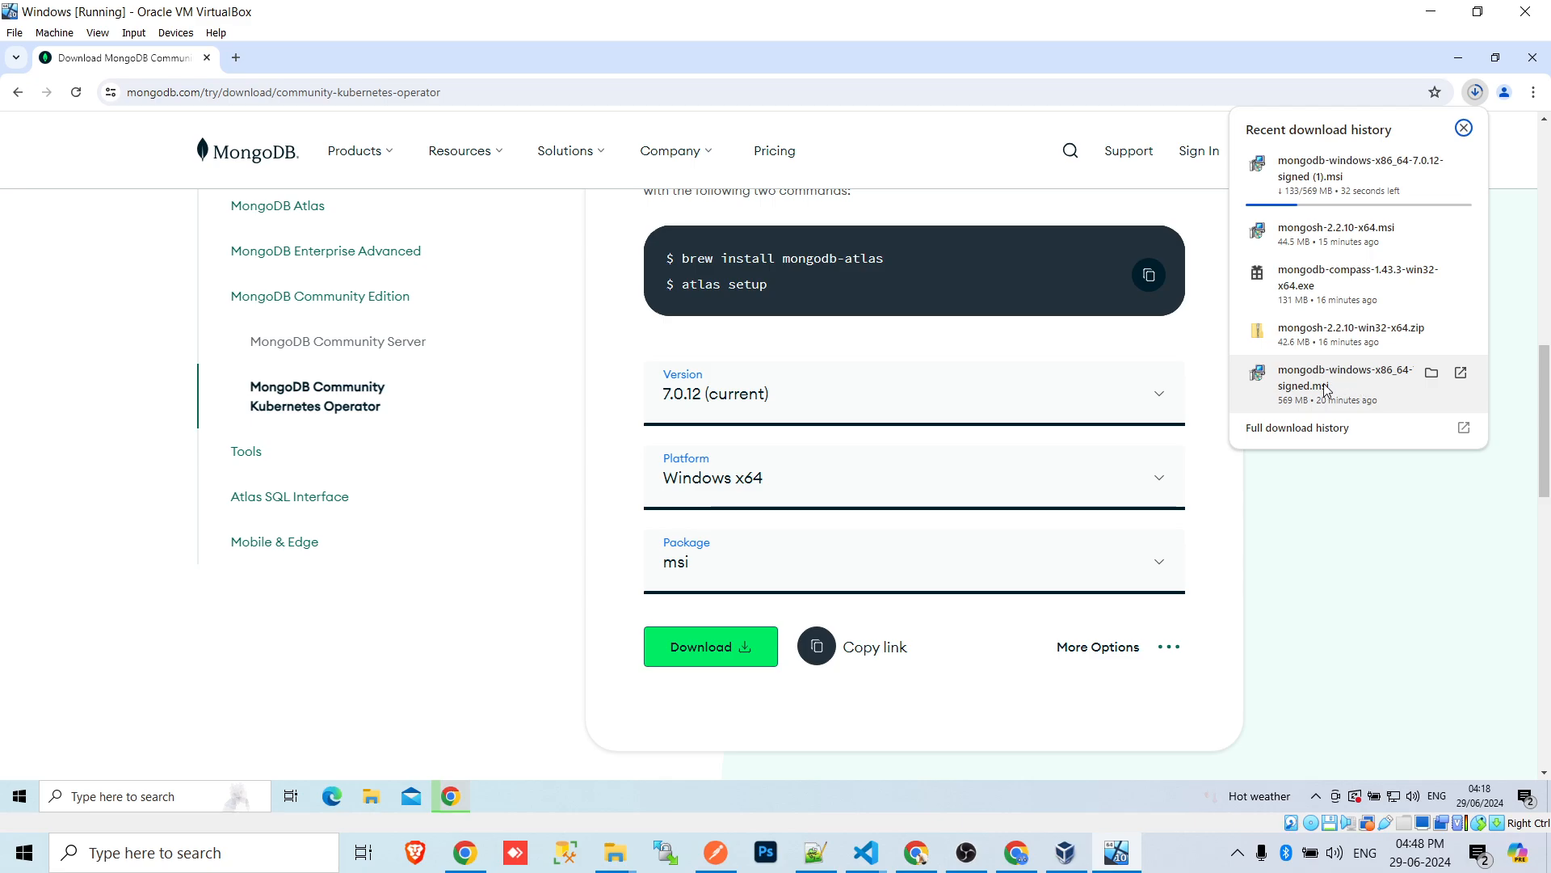
pyautogui.click(1358, 380)
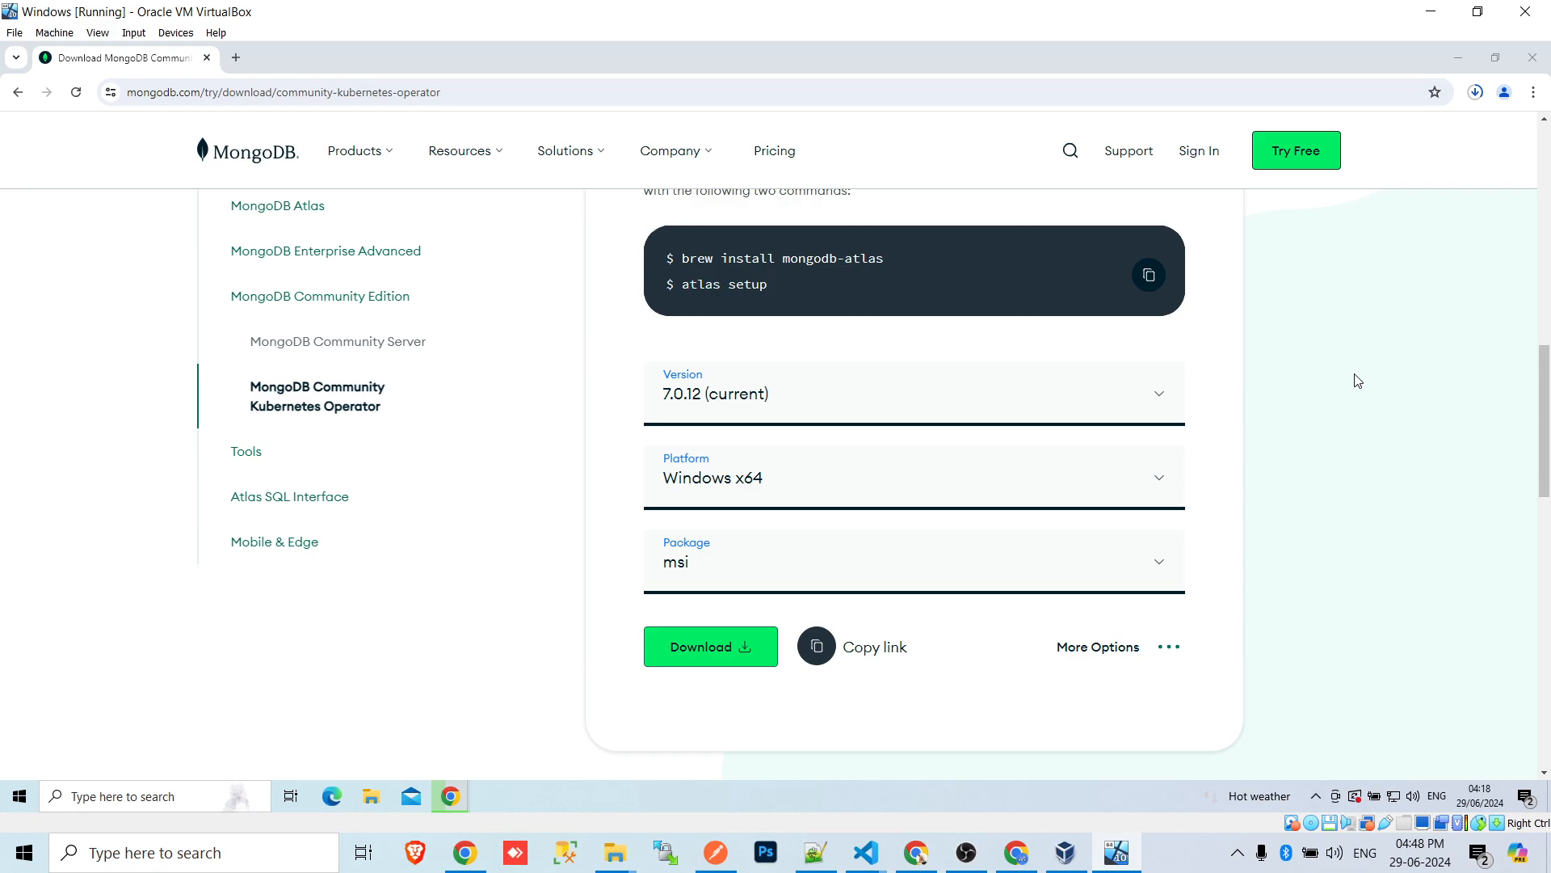
pyautogui.click(96, 34)
pyautogui.click(114, 48)
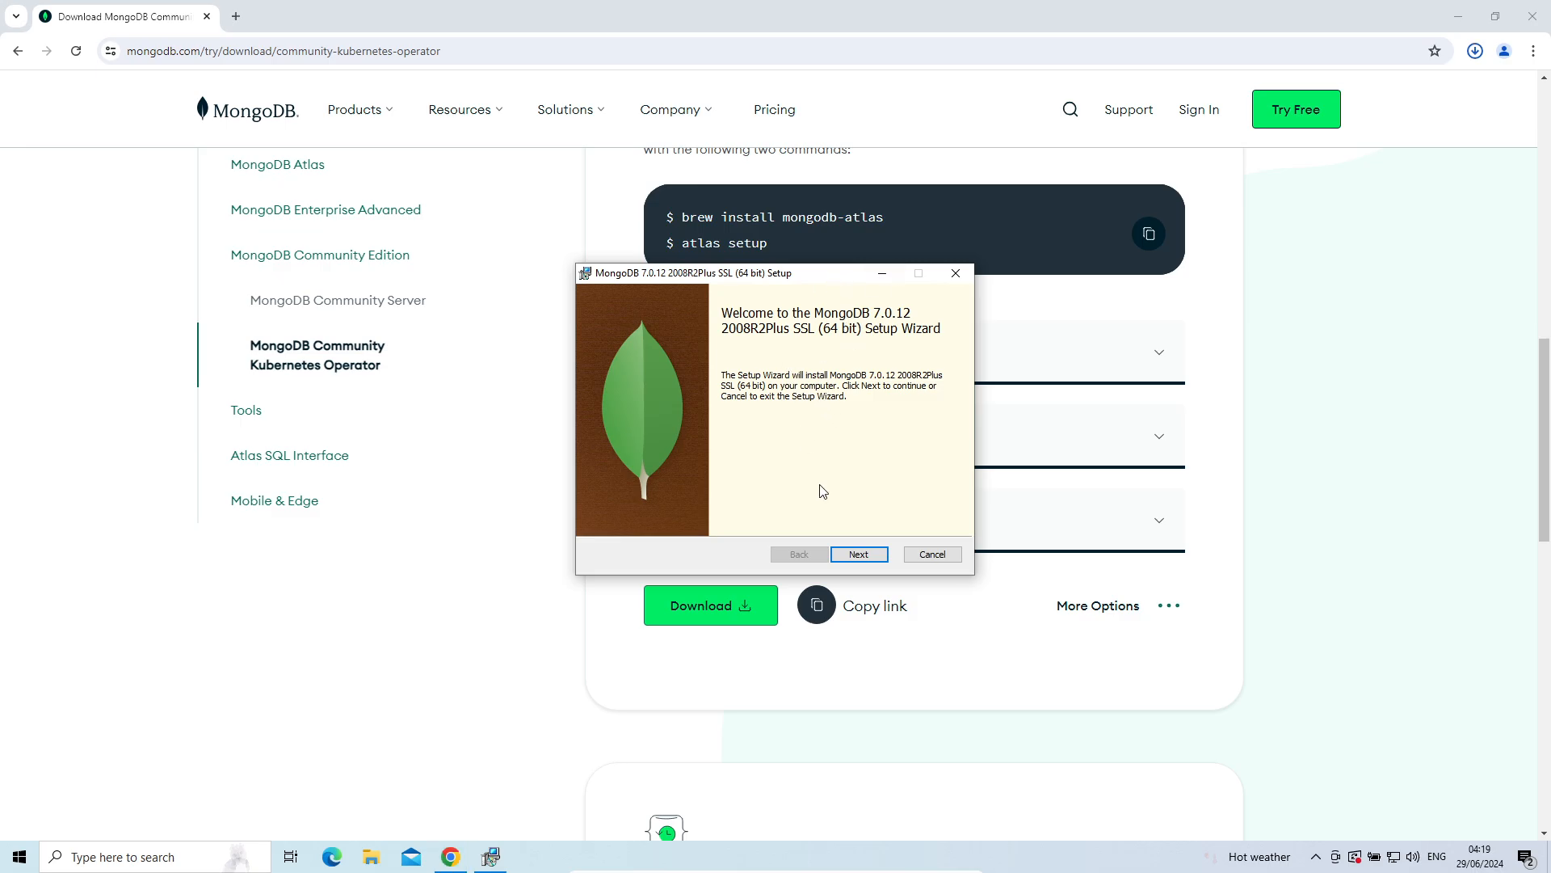
# Start the MongoDB 7.0.12 setup wizard, accept the license agreement terms and continue to the setup type choice
pyautogui.click(859, 555)
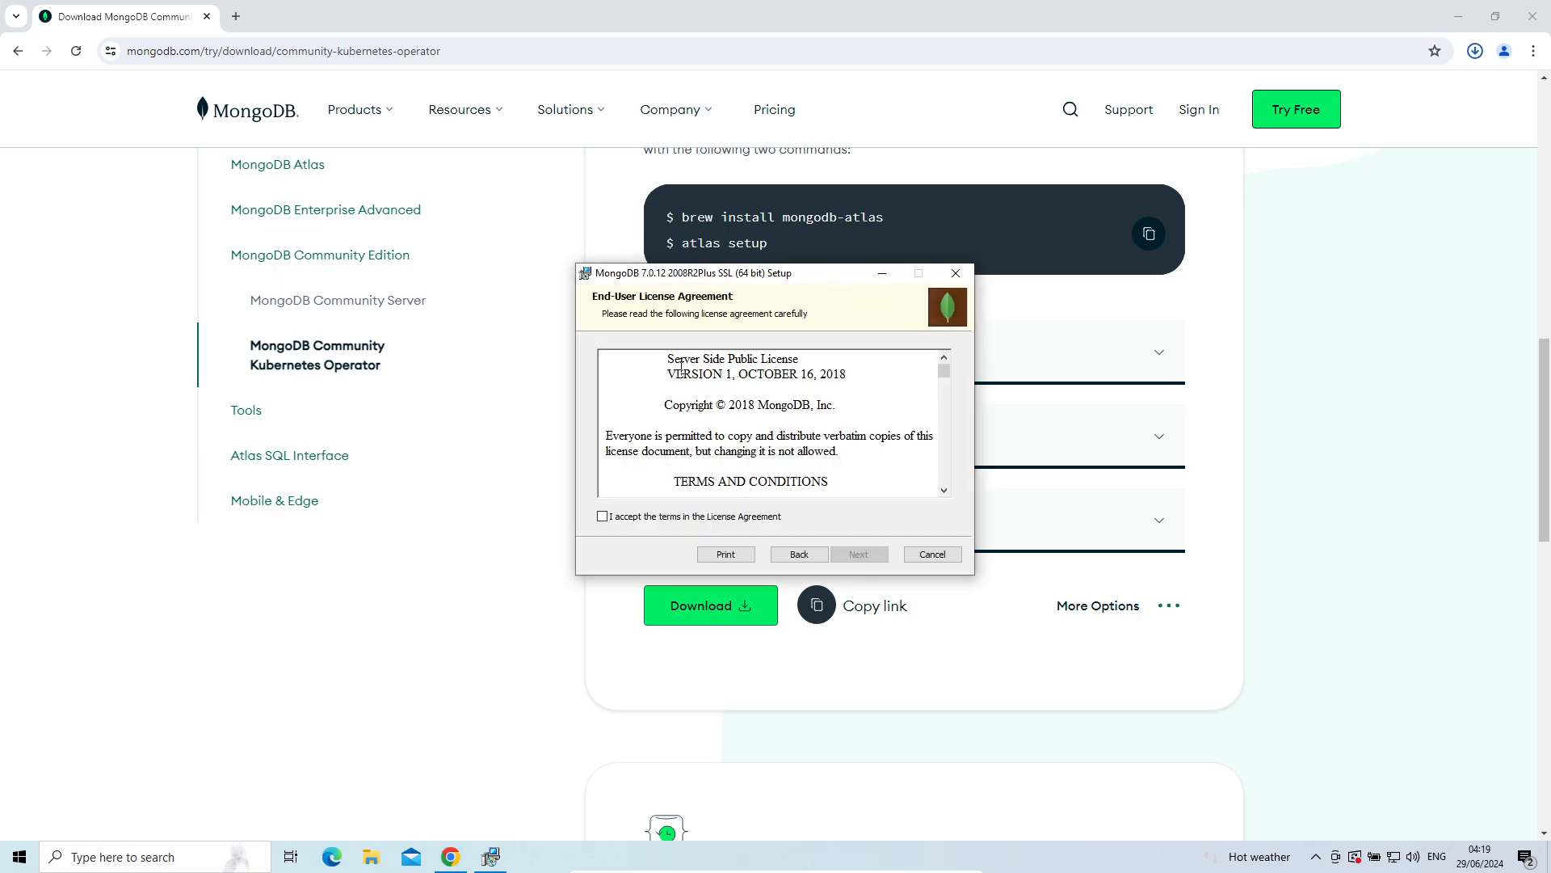
pyautogui.click(601, 517)
pyautogui.scroll(-10, 689, 456)
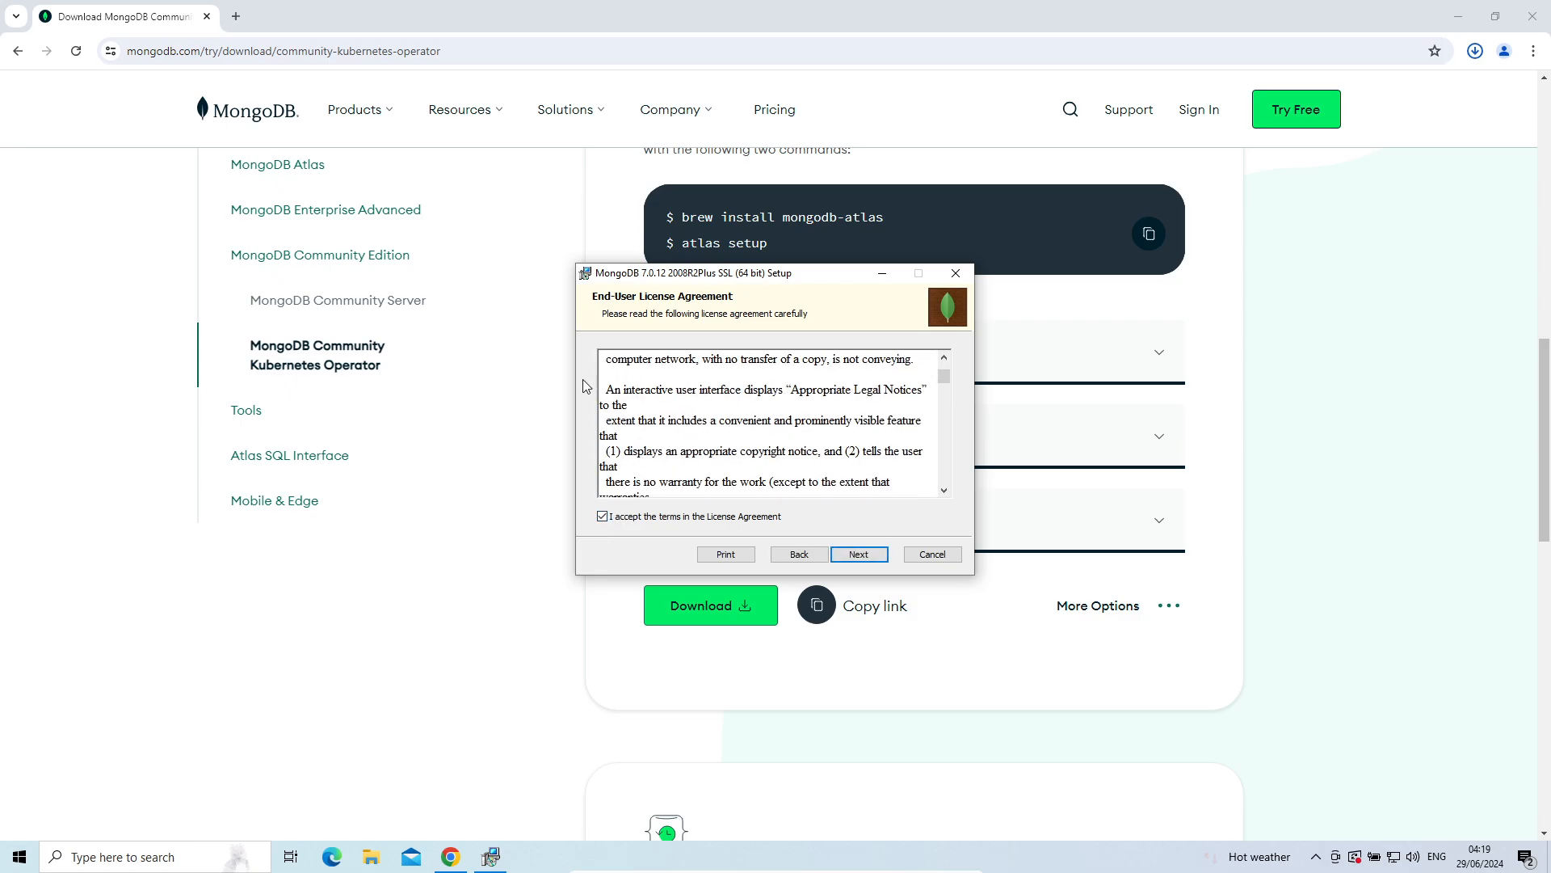
pyautogui.scroll(-5, 695, 428)
pyautogui.scroll(-1, 713, 408)
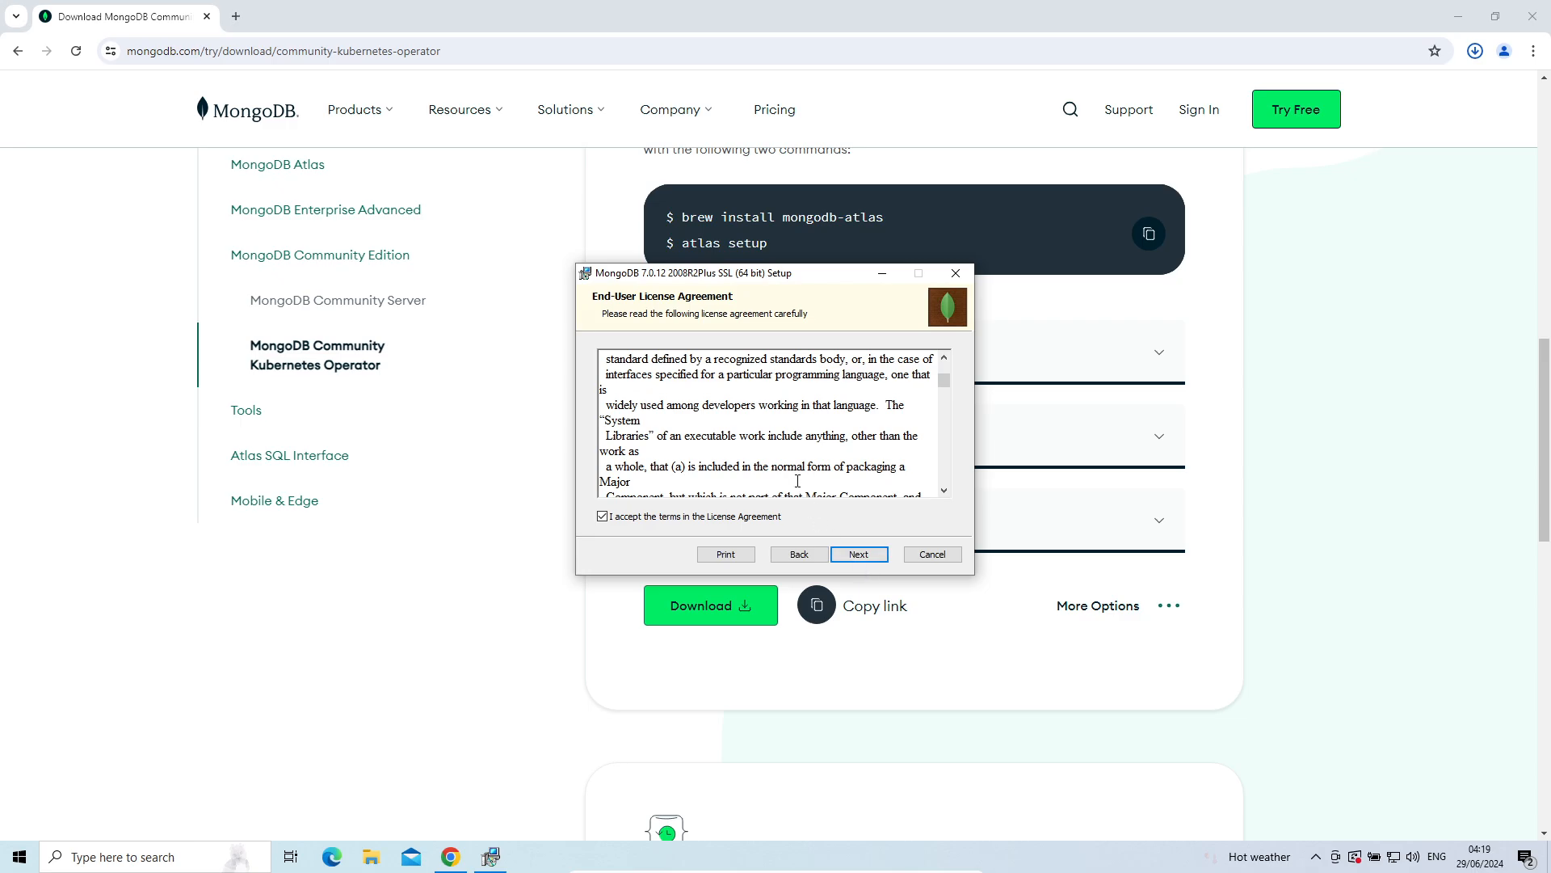
pyautogui.click(876, 559)
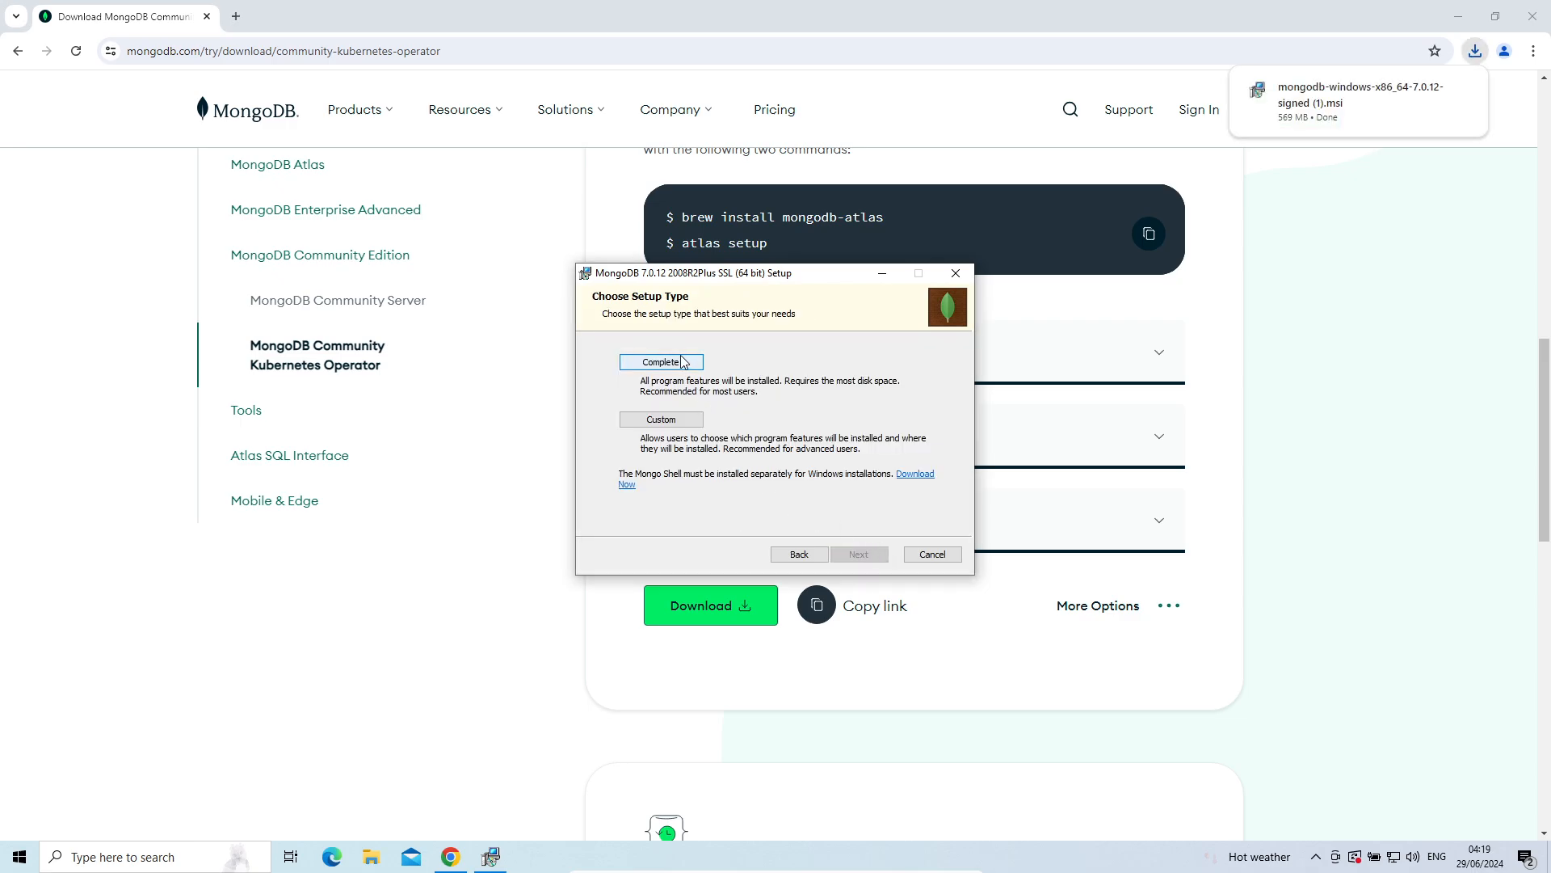
# Choose the Complete setup type and accept the default service configuration with MongoD running as Network Service user
pyautogui.click(667, 421)
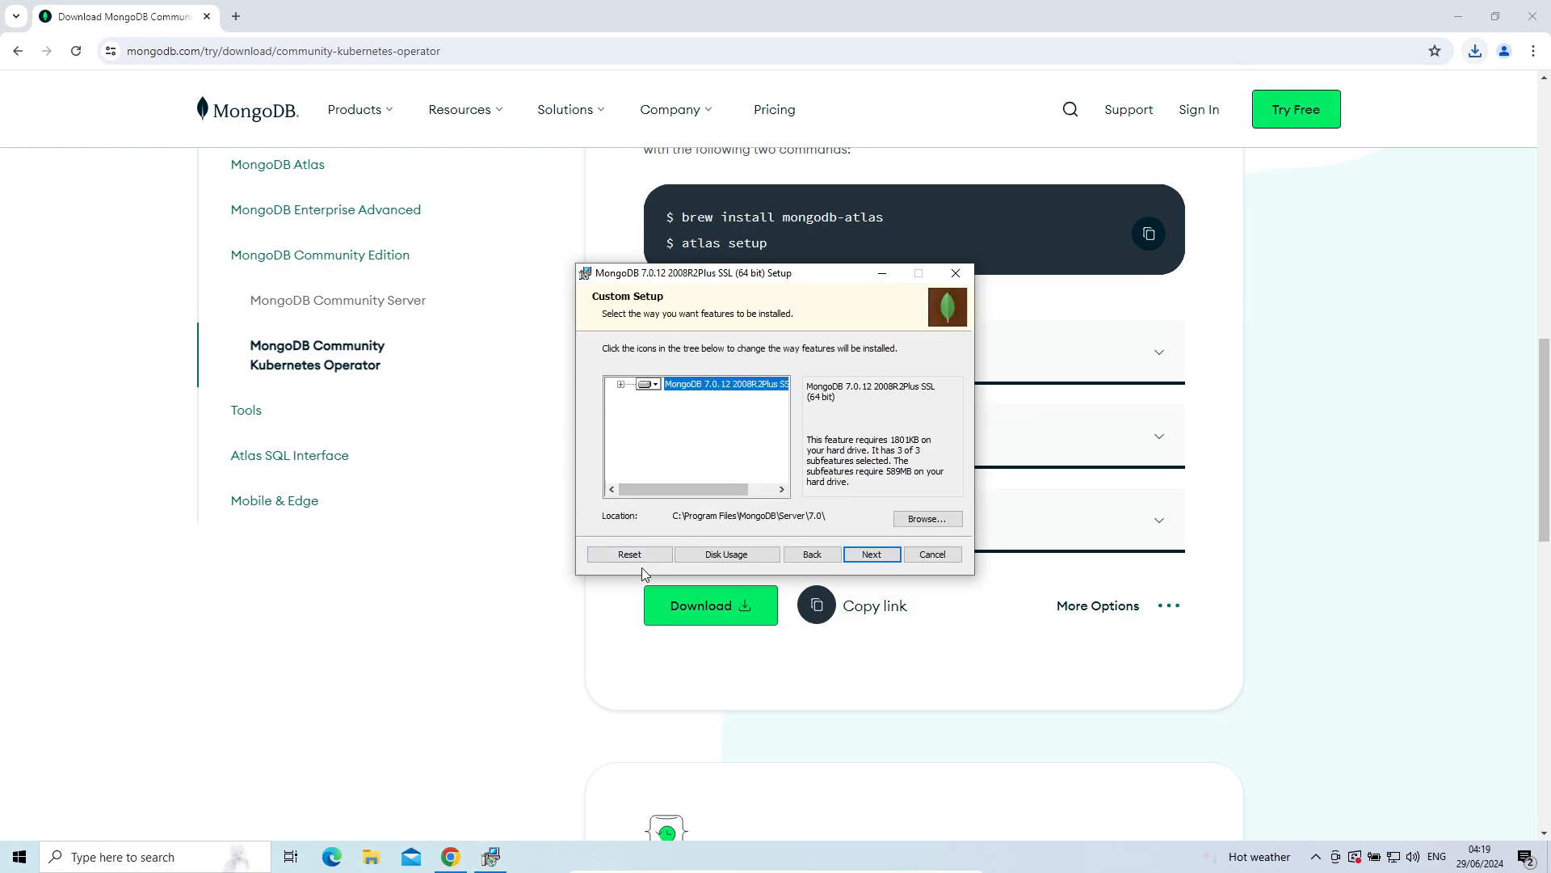
pyautogui.click(812, 555)
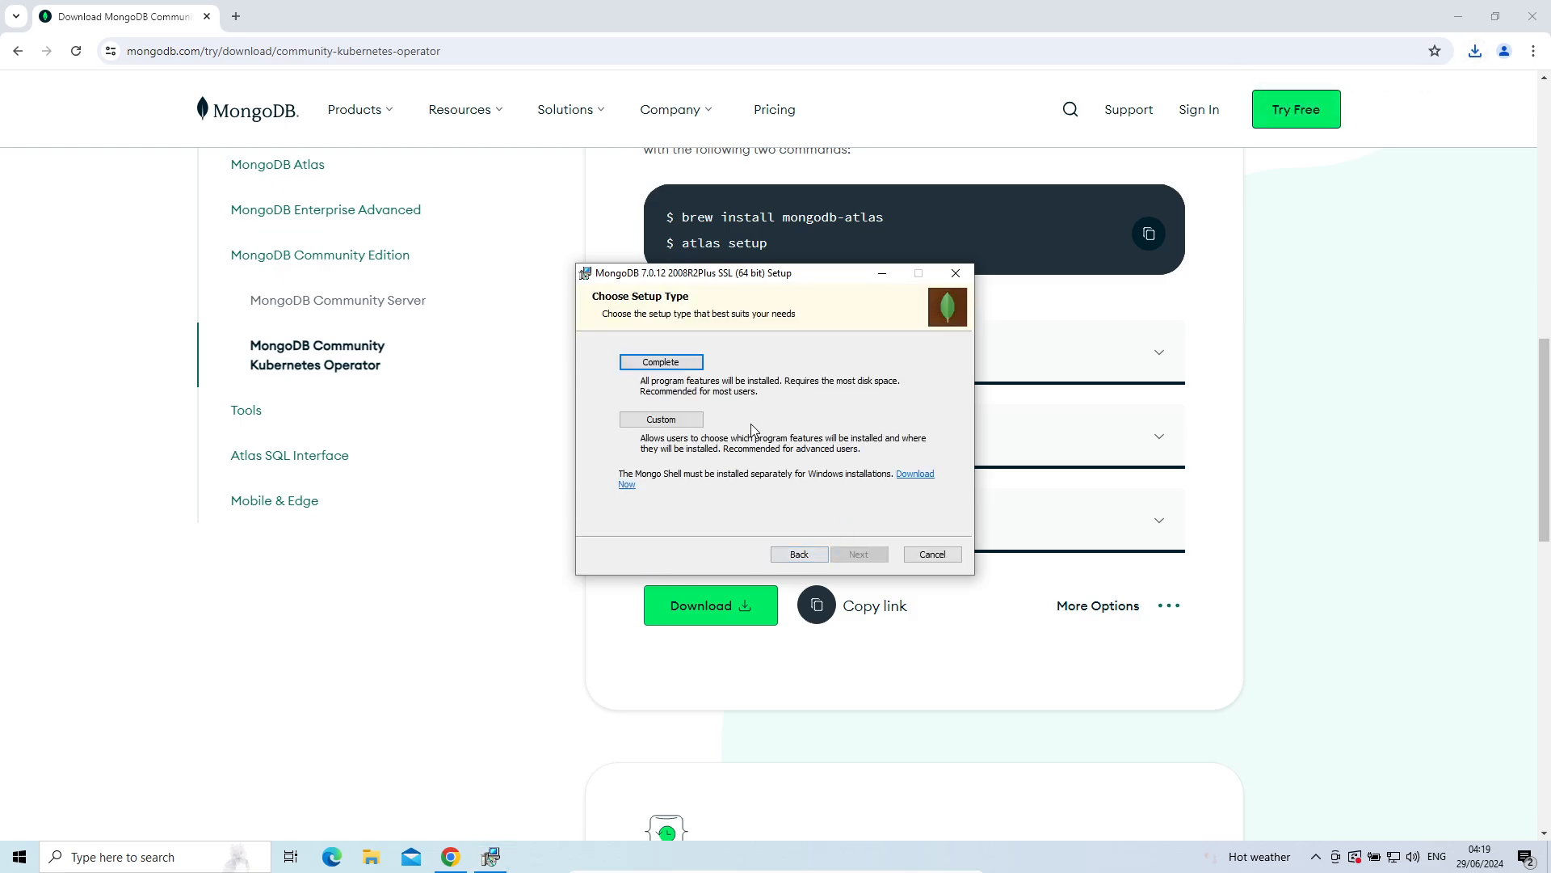
pyautogui.click(658, 364)
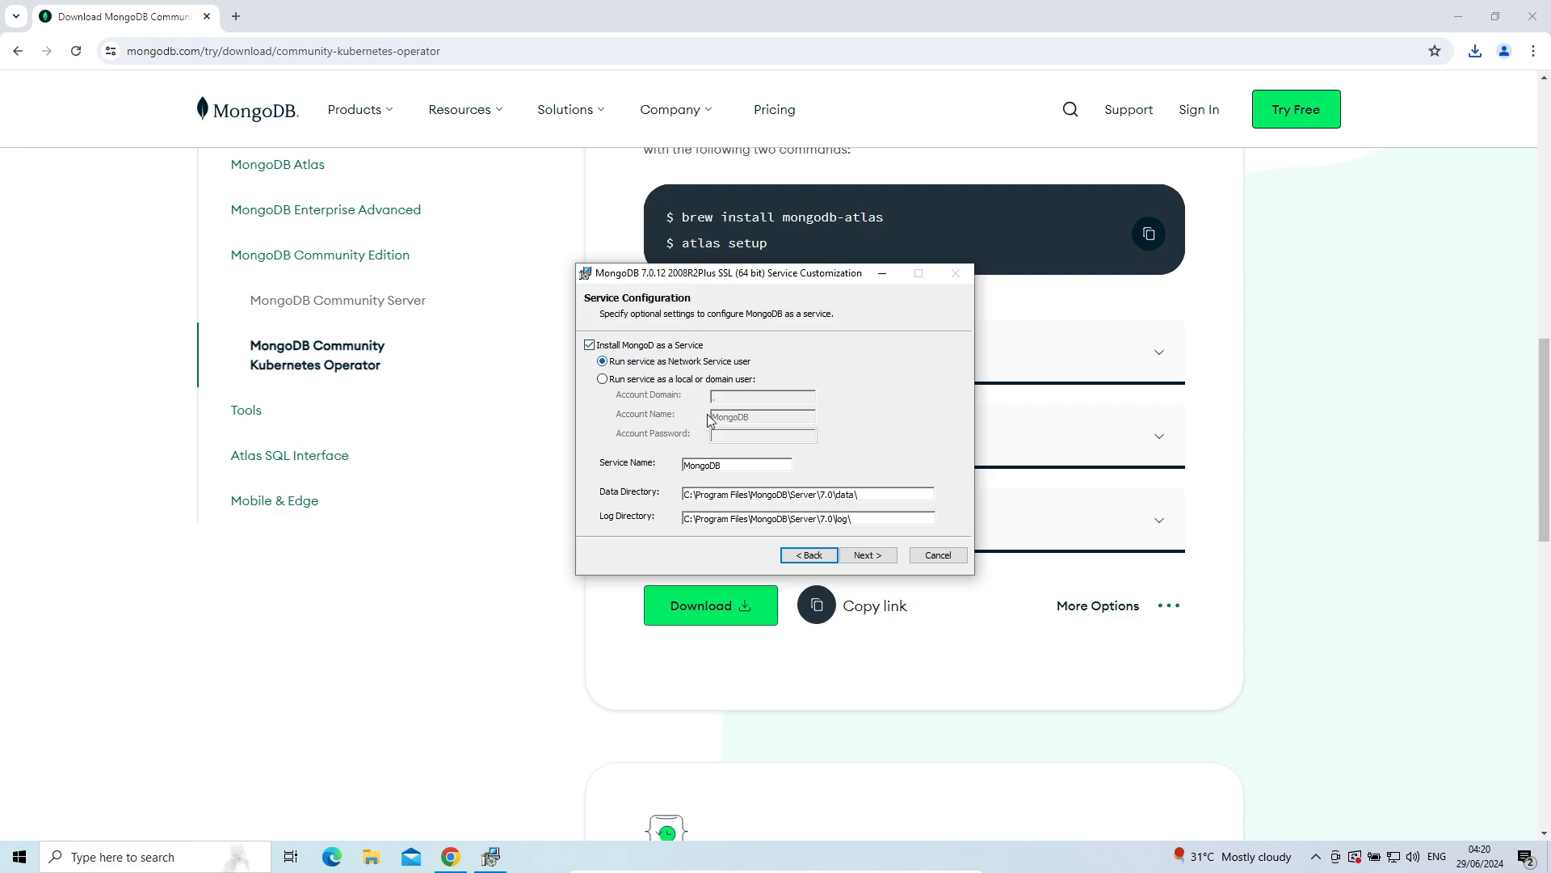
pyautogui.click(880, 563)
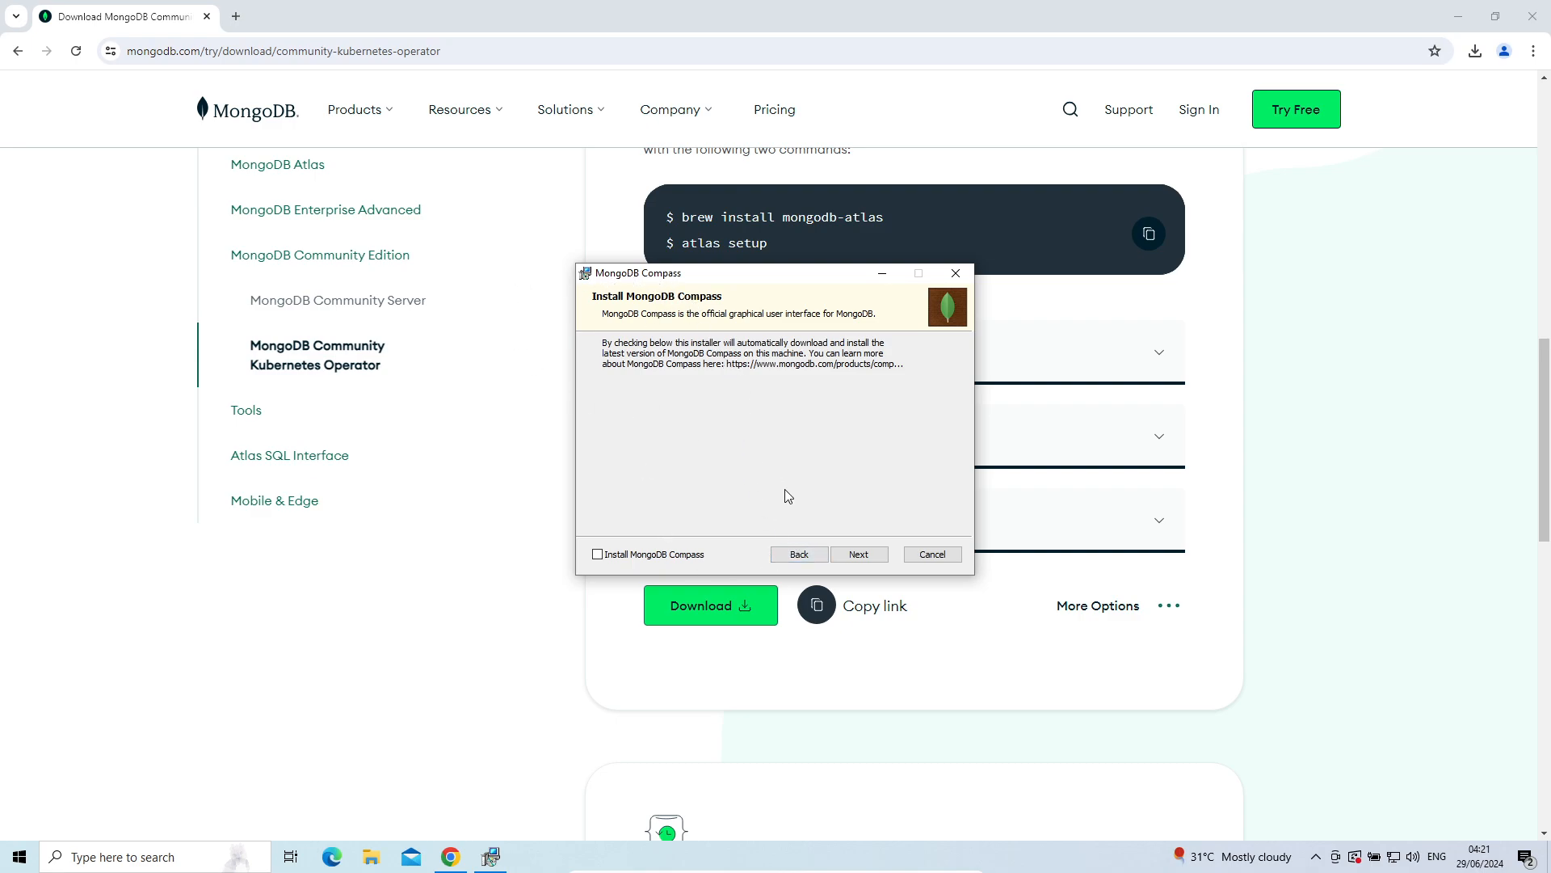
# Run the MongoDB installation without MongoDB Compass, allow the installer to change the device, and finish the wizard
pyautogui.click(860, 555)
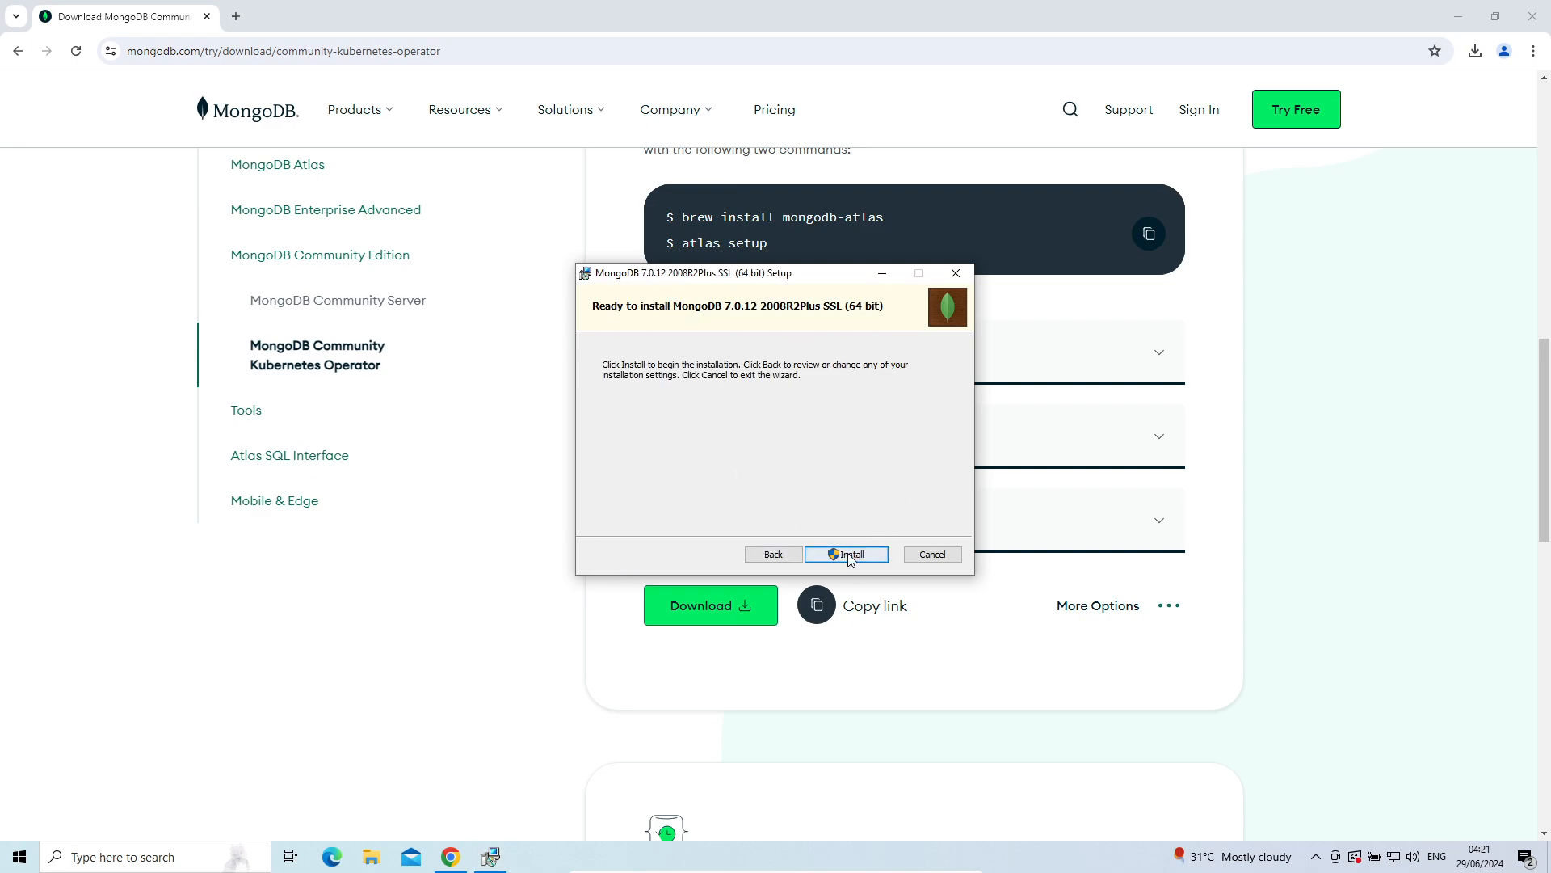
pyautogui.click(850, 558)
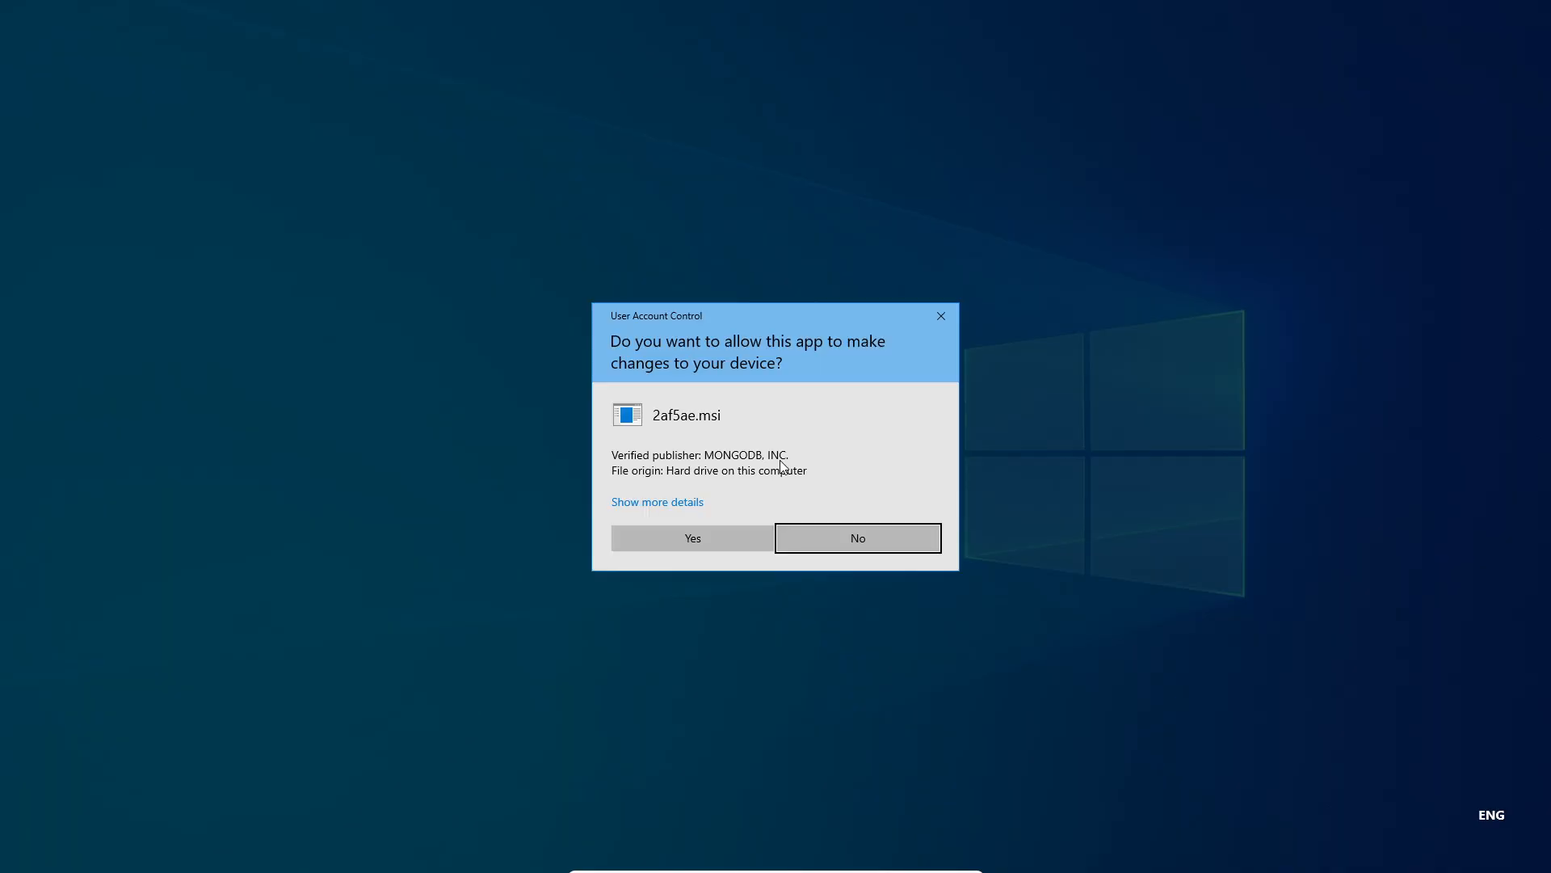
pyautogui.click(677, 540)
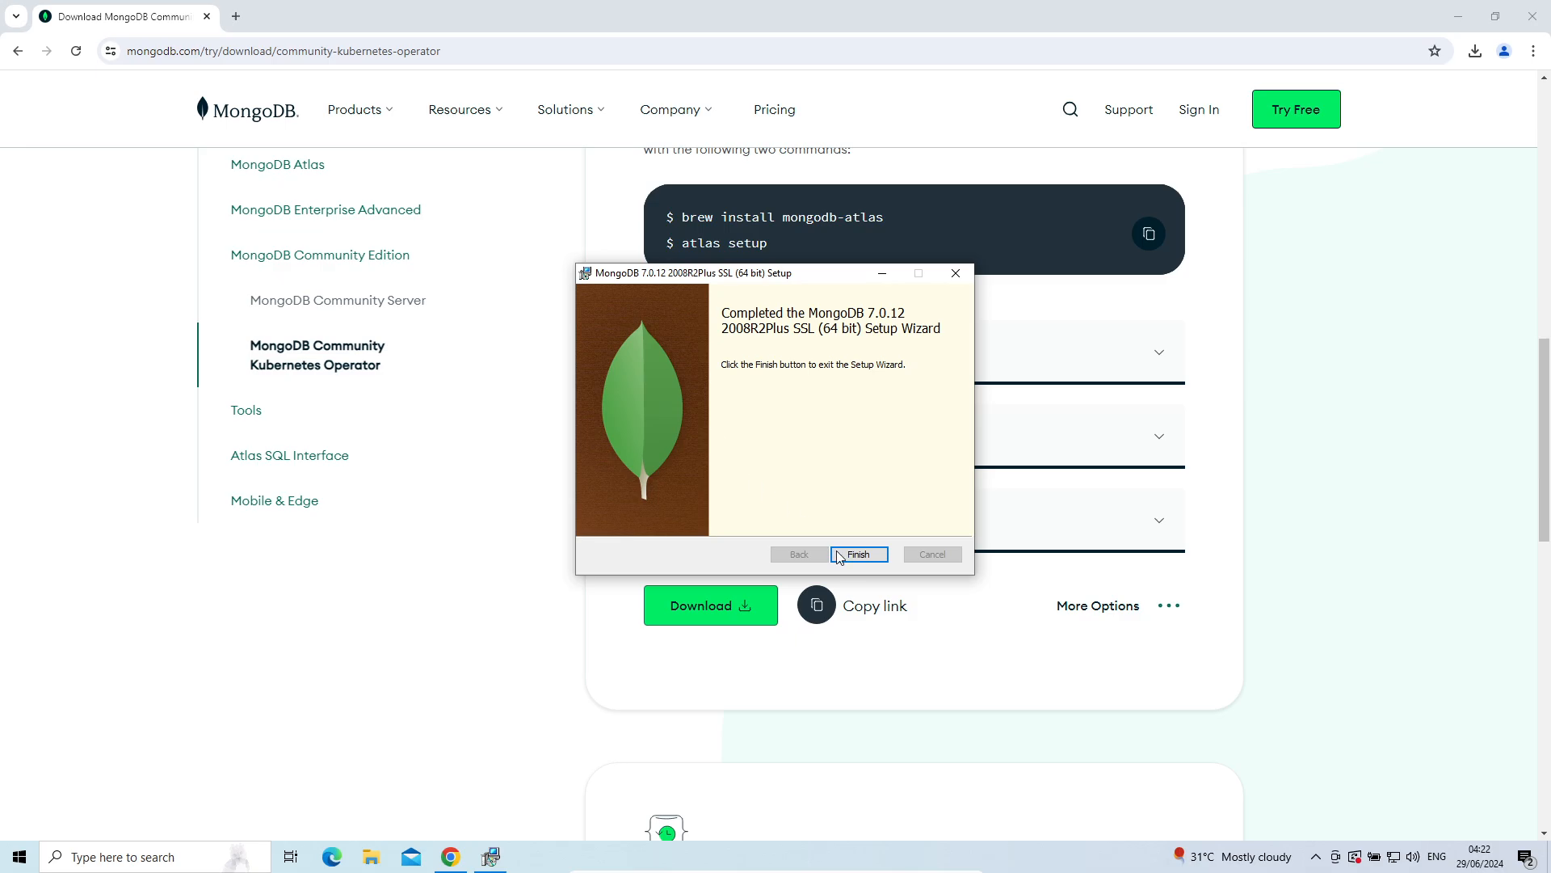
pyautogui.click(861, 556)
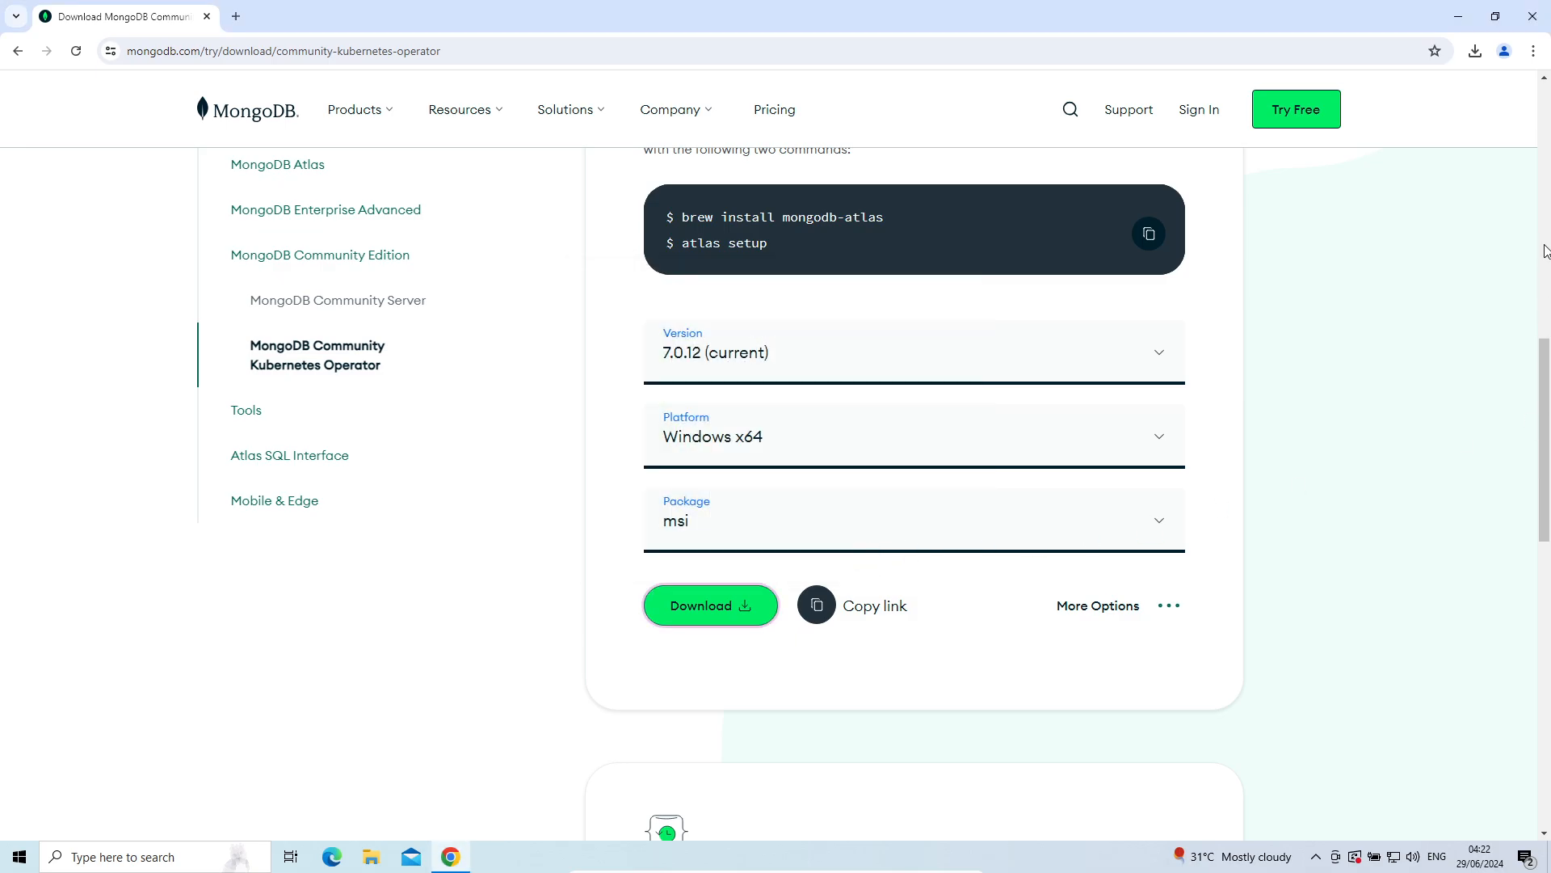
# Minimize the browser and open the folder C:\Program Files\MongoDB\Server\7.0\bin in File Explorer
pyautogui.click(1460, 27)
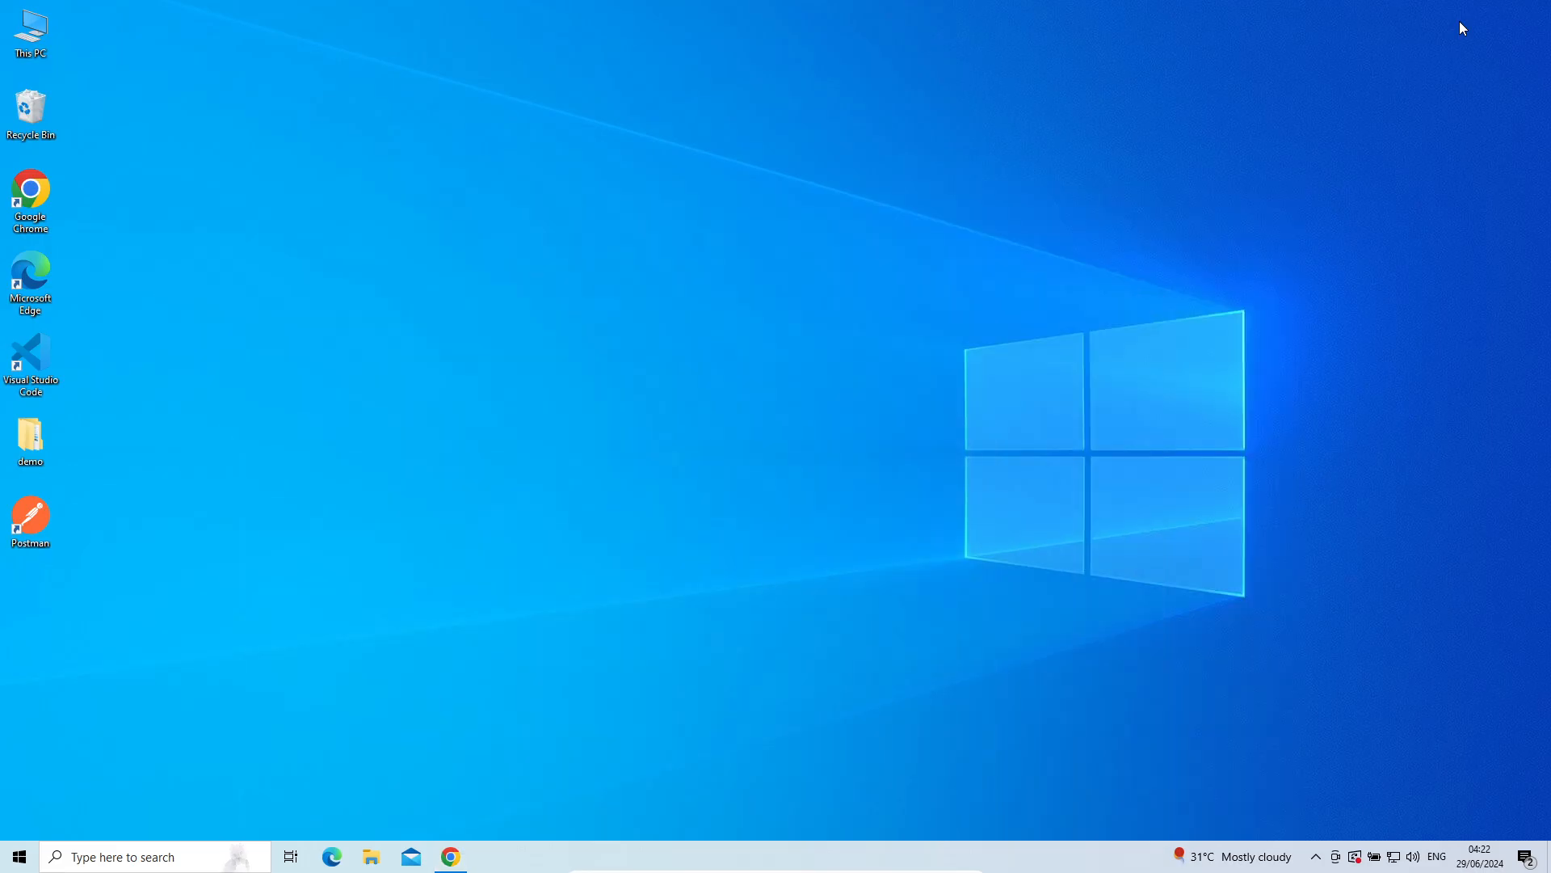
pyautogui.doubleClick(31, 40)
pyautogui.doubleClick(853, 115)
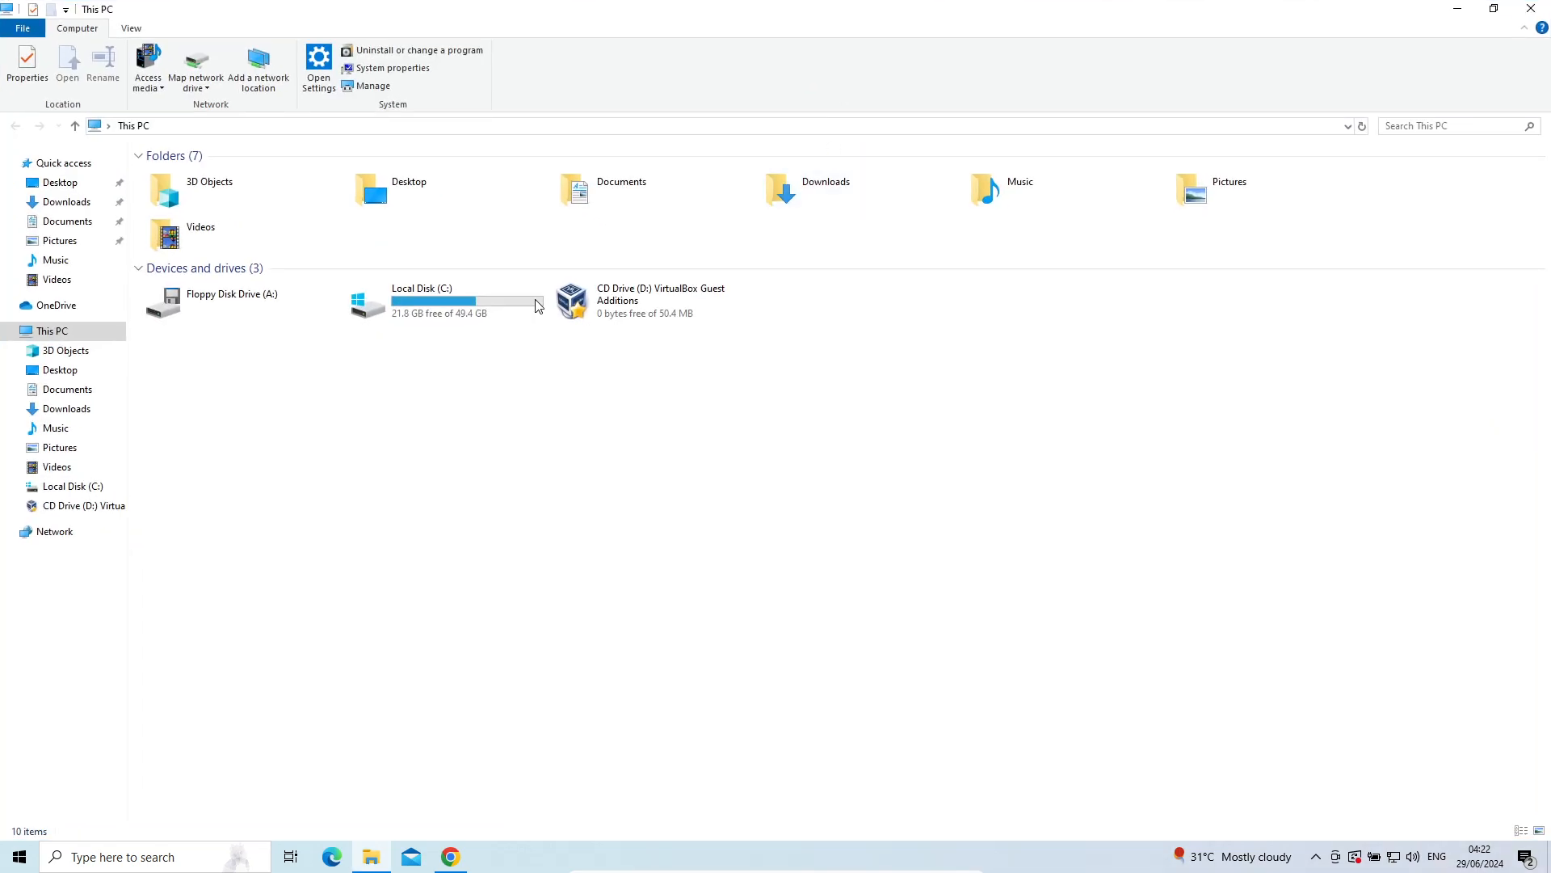
pyautogui.doubleClick(381, 304)
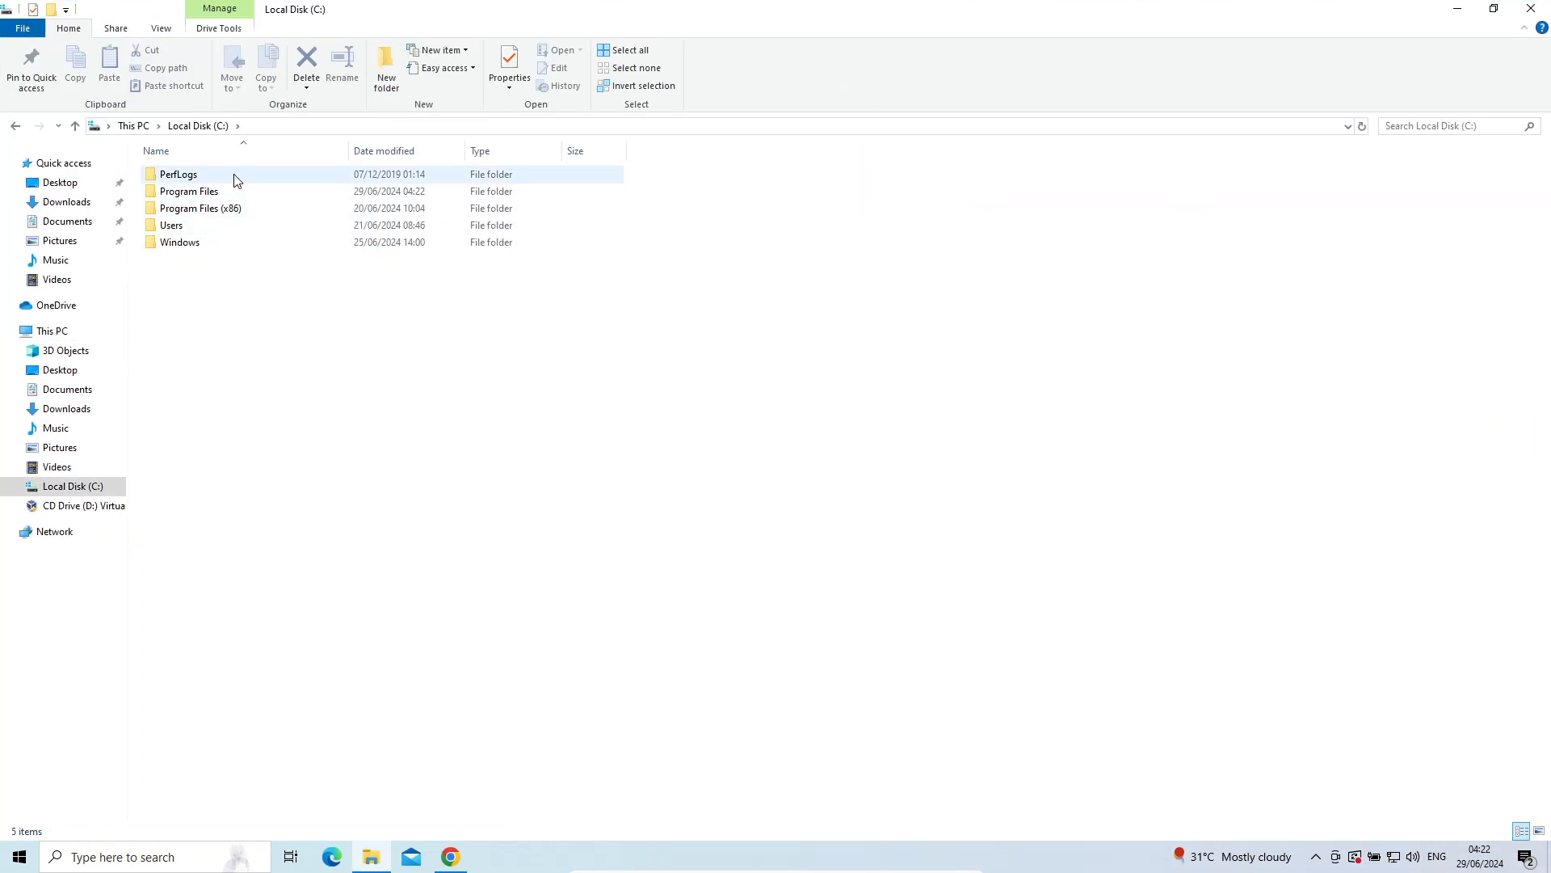
pyautogui.doubleClick(232, 191)
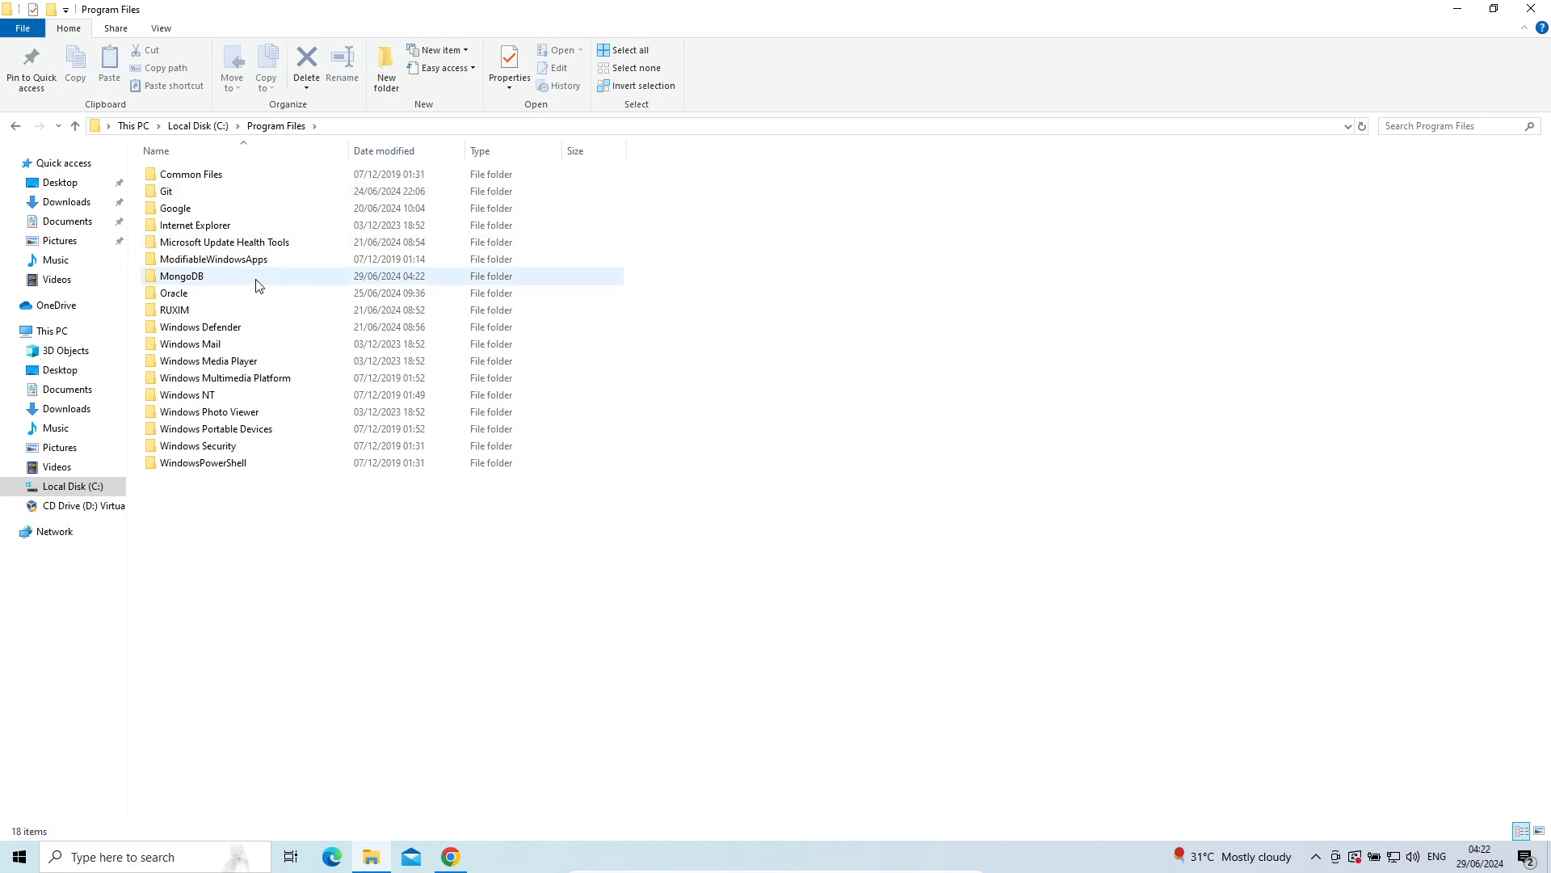
pyautogui.doubleClick(203, 276)
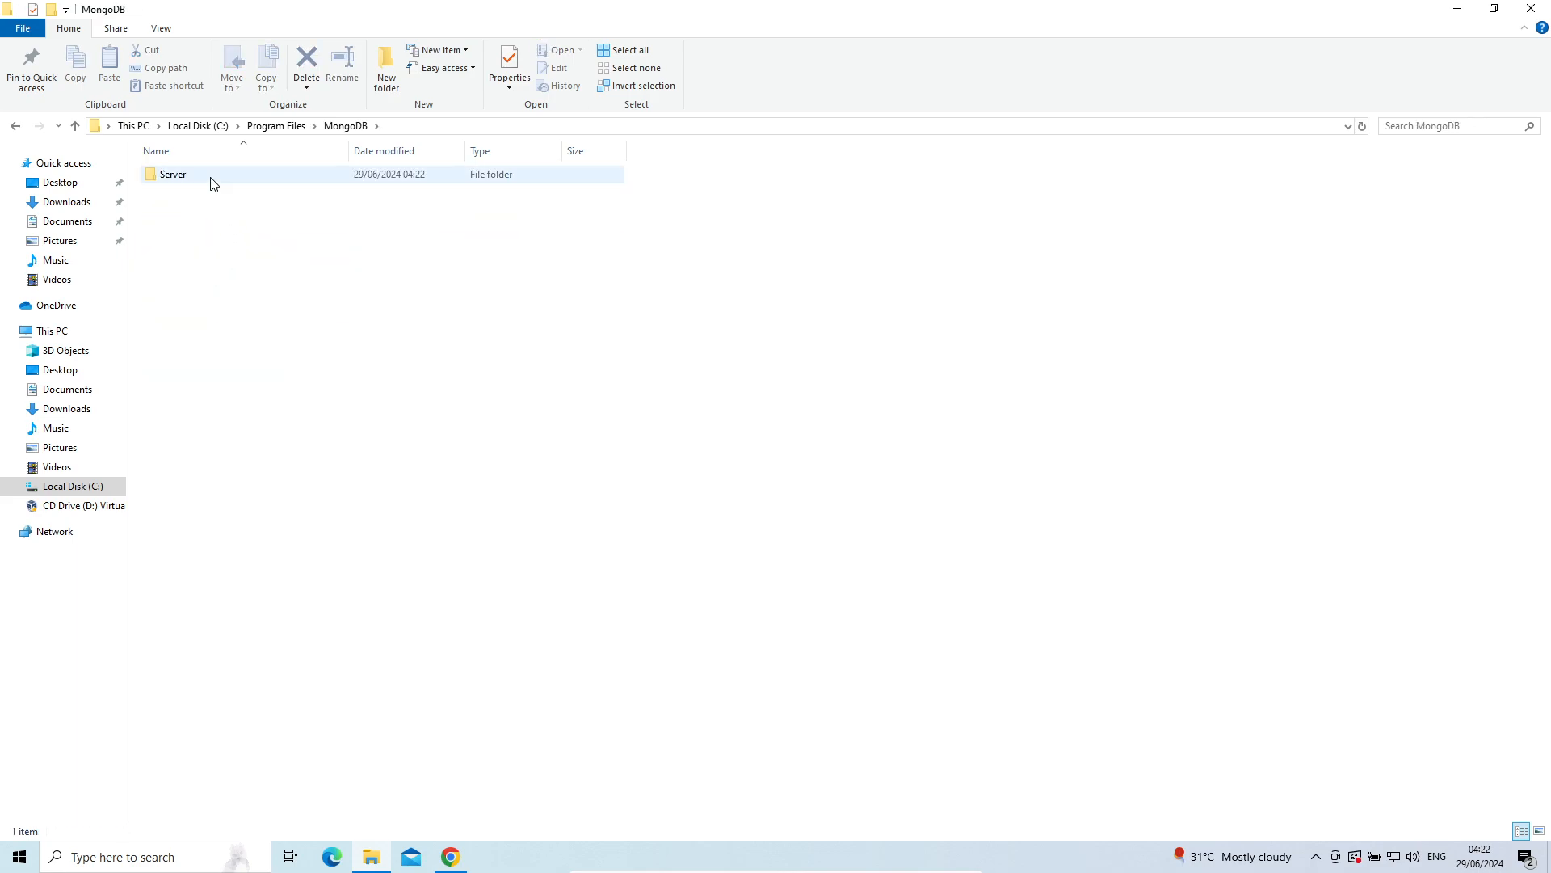
pyautogui.doubleClick(213, 184)
pyautogui.doubleClick(212, 183)
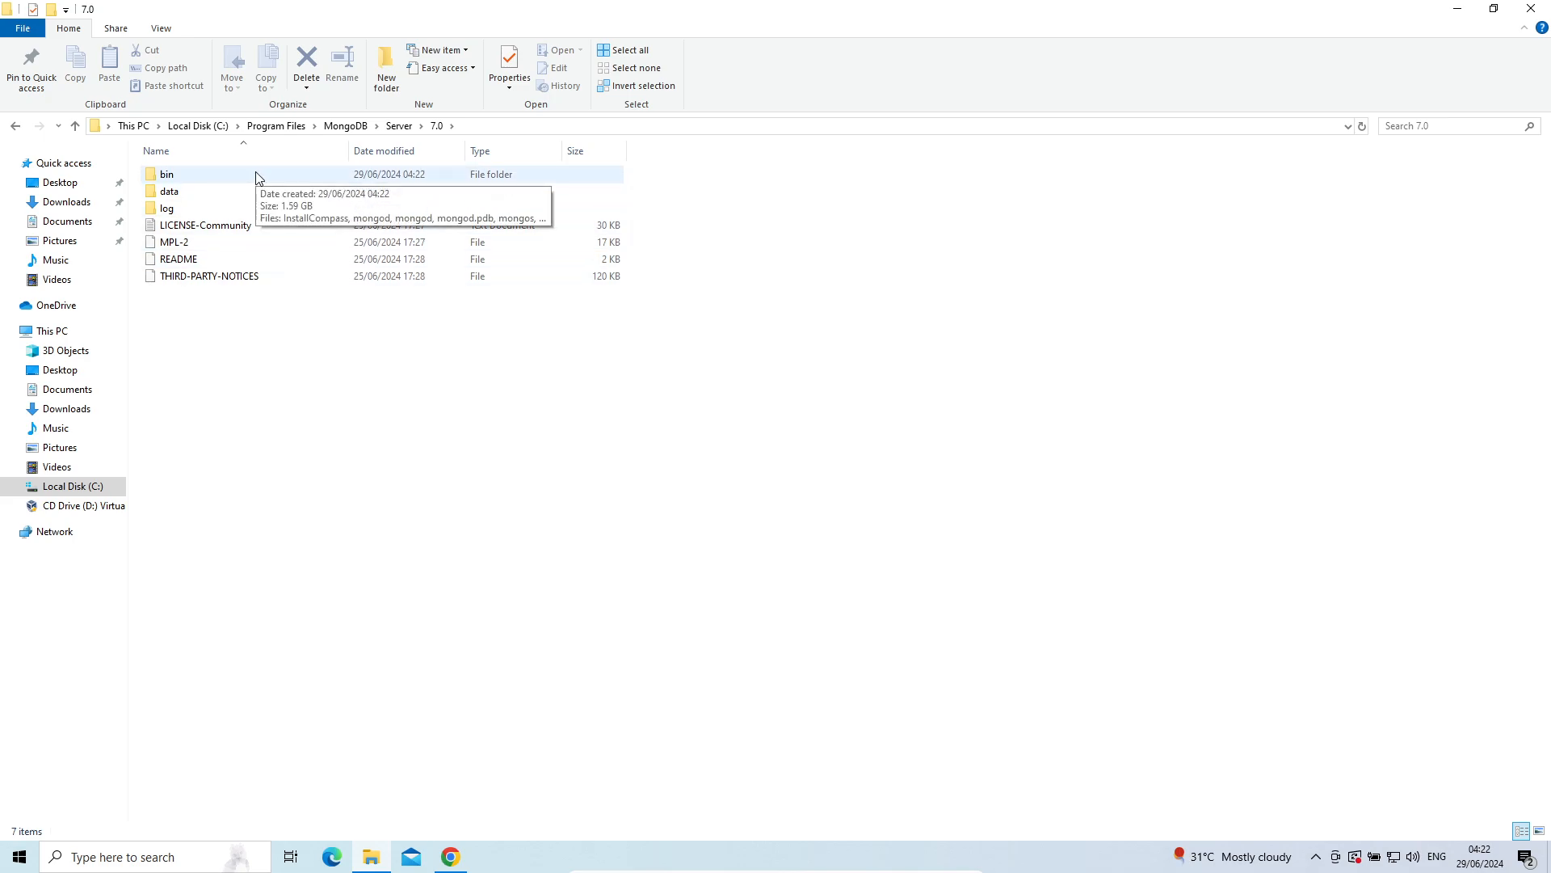
pyautogui.doubleClick(254, 176)
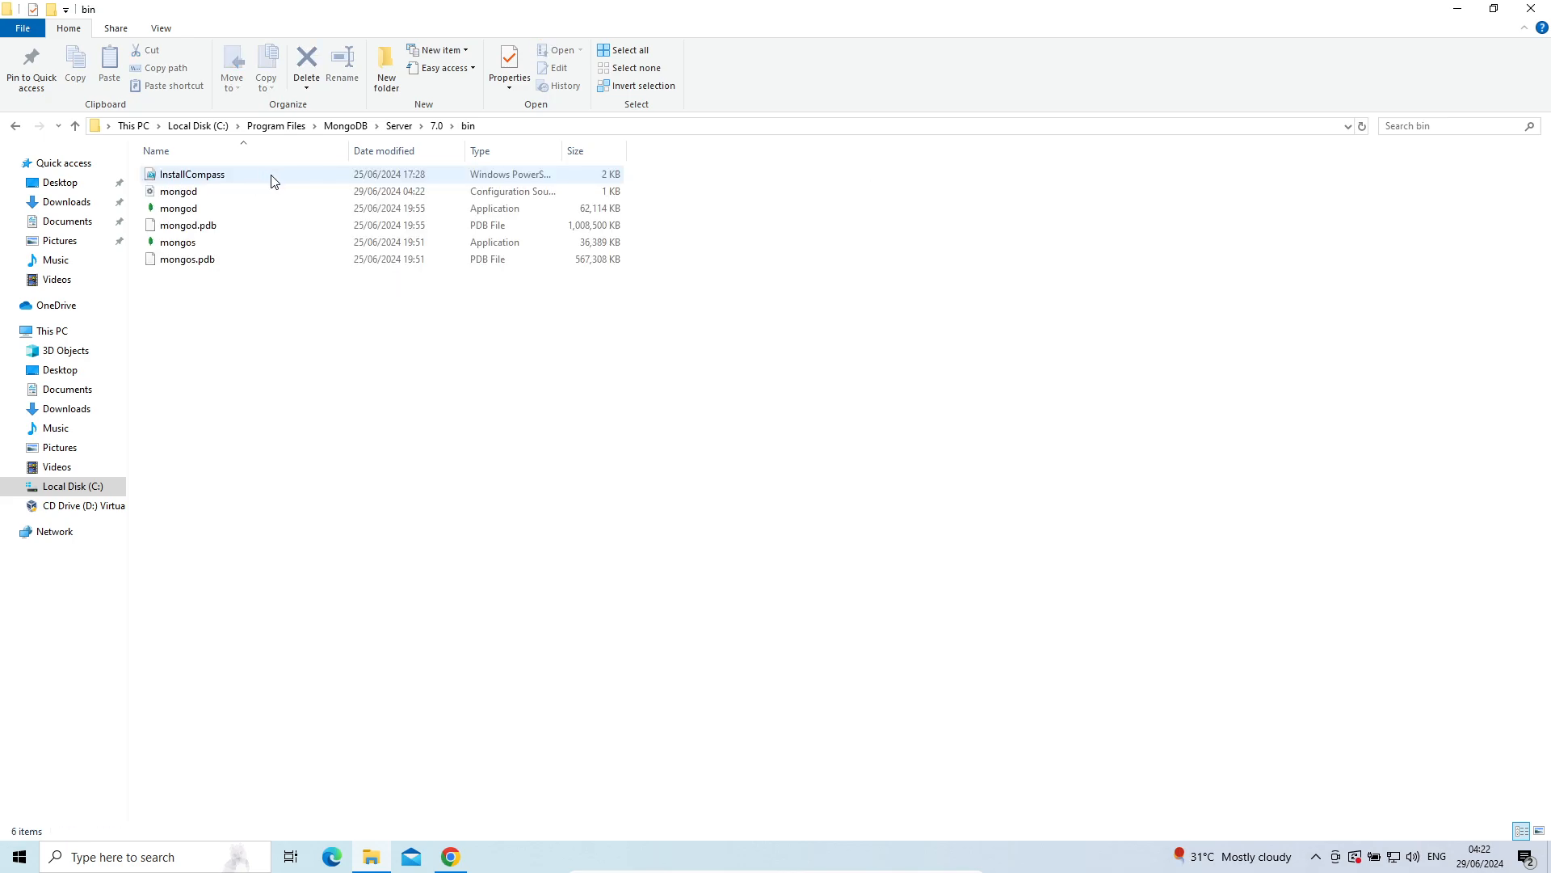
# Copy the full path of the MongoDB bin folder, C:\Program Files\MongoDB\Server\7.0\bin
pyautogui.click(575, 127)
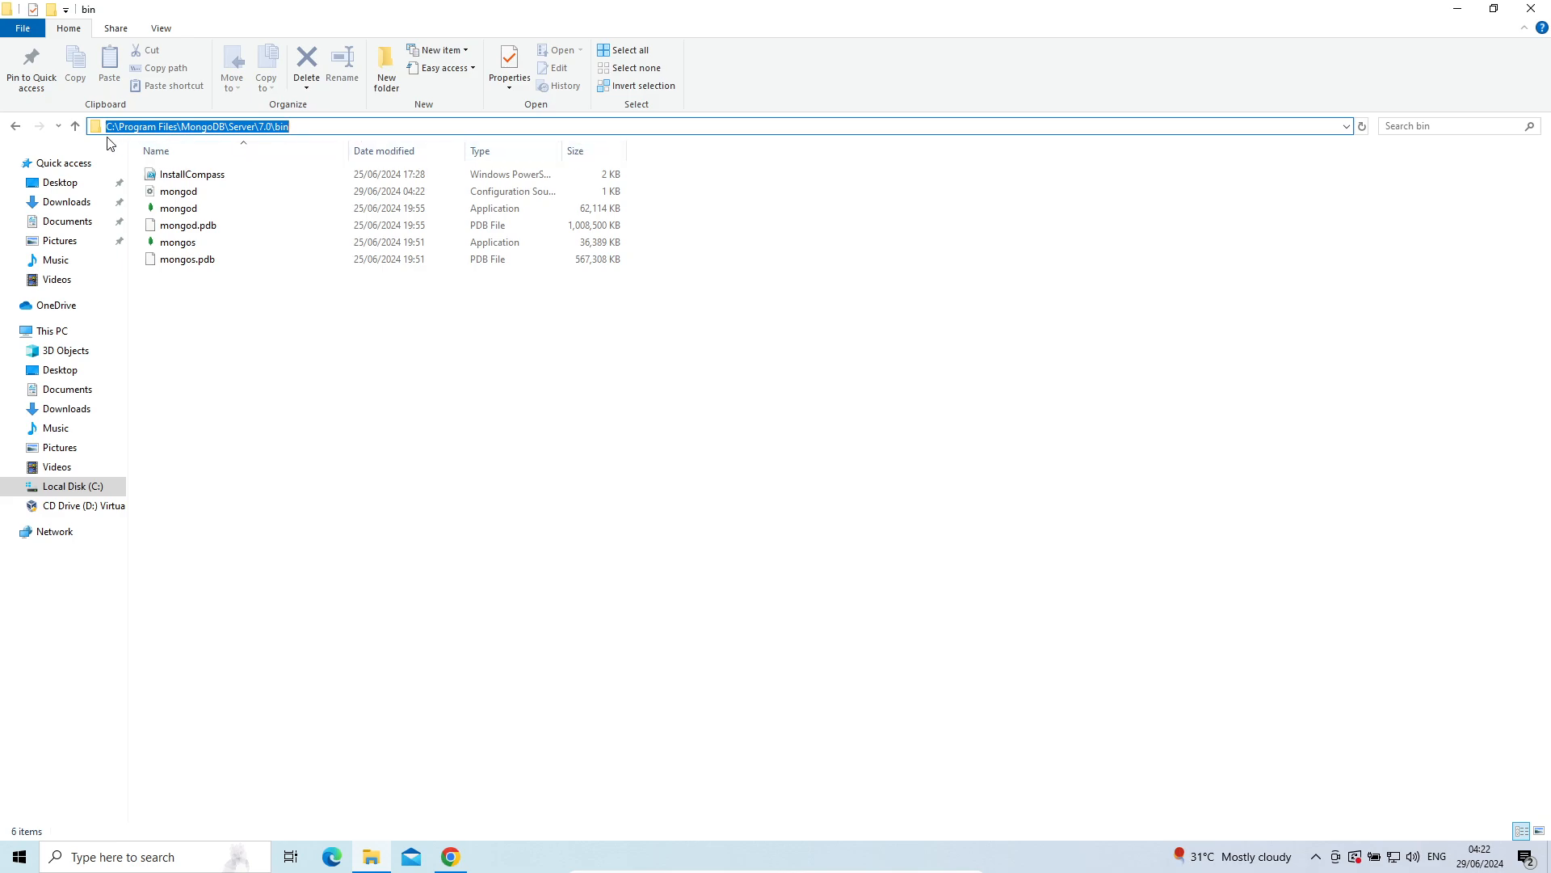
pyautogui.rightClick(255, 131)
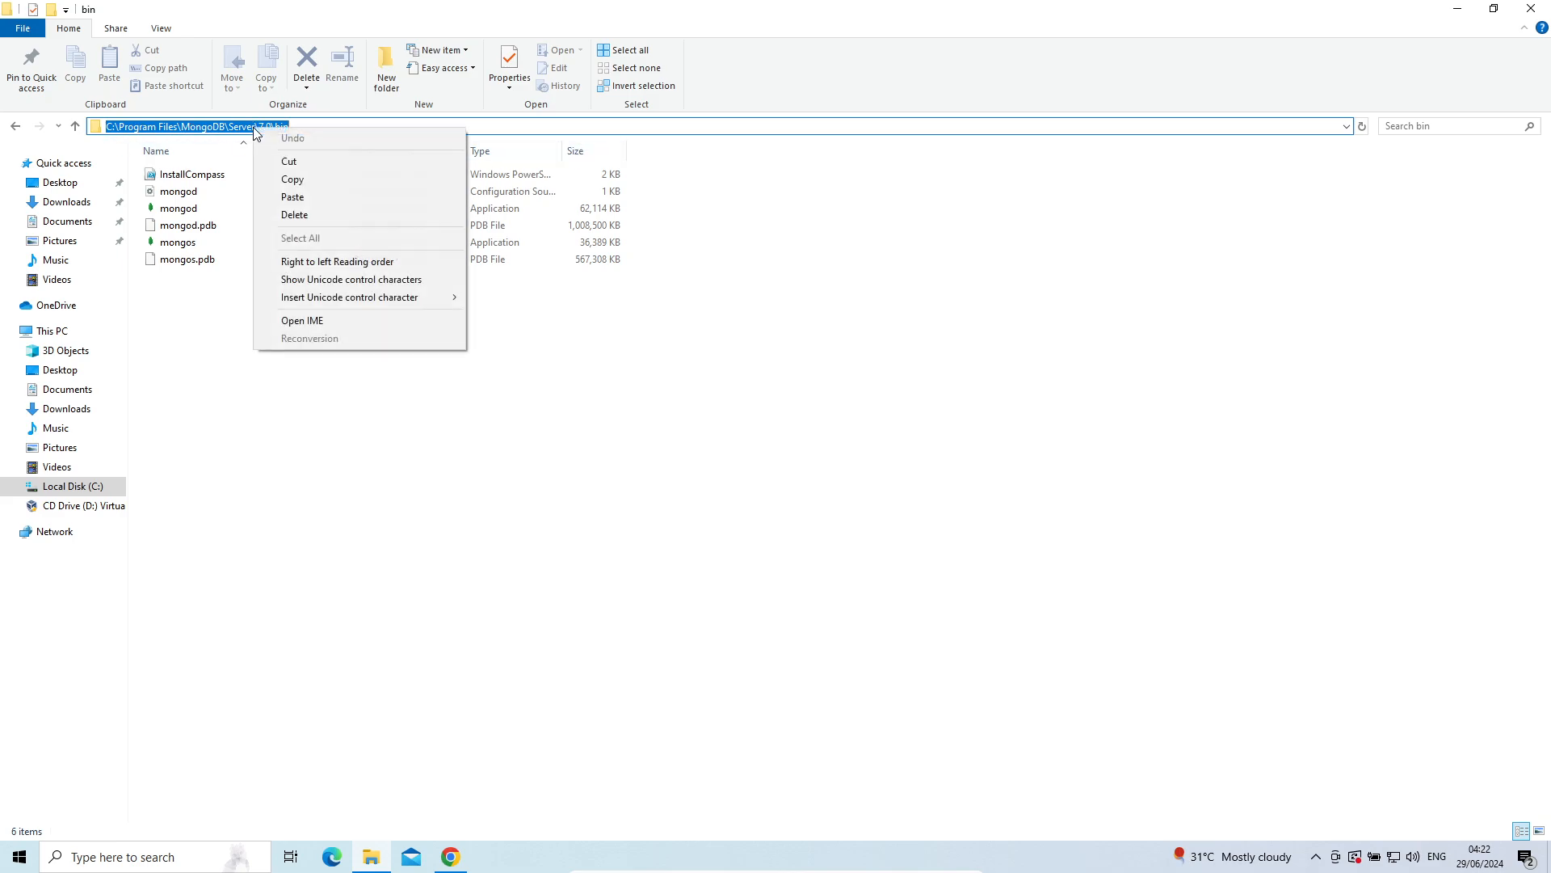
pyautogui.click(323, 179)
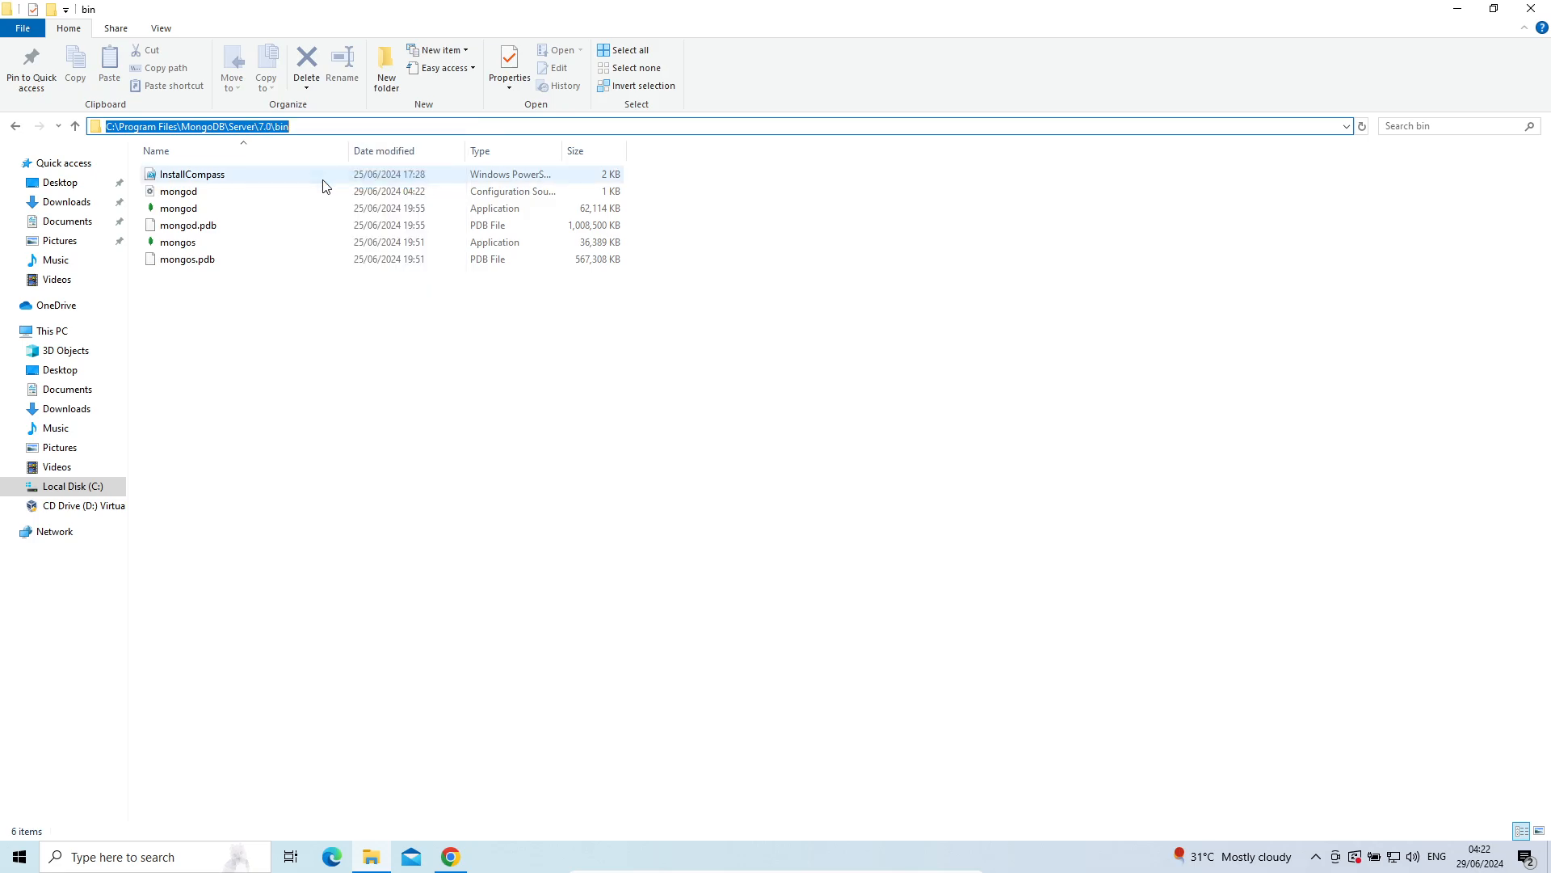
pyautogui.click(167, 859)
pyautogui.write('env')
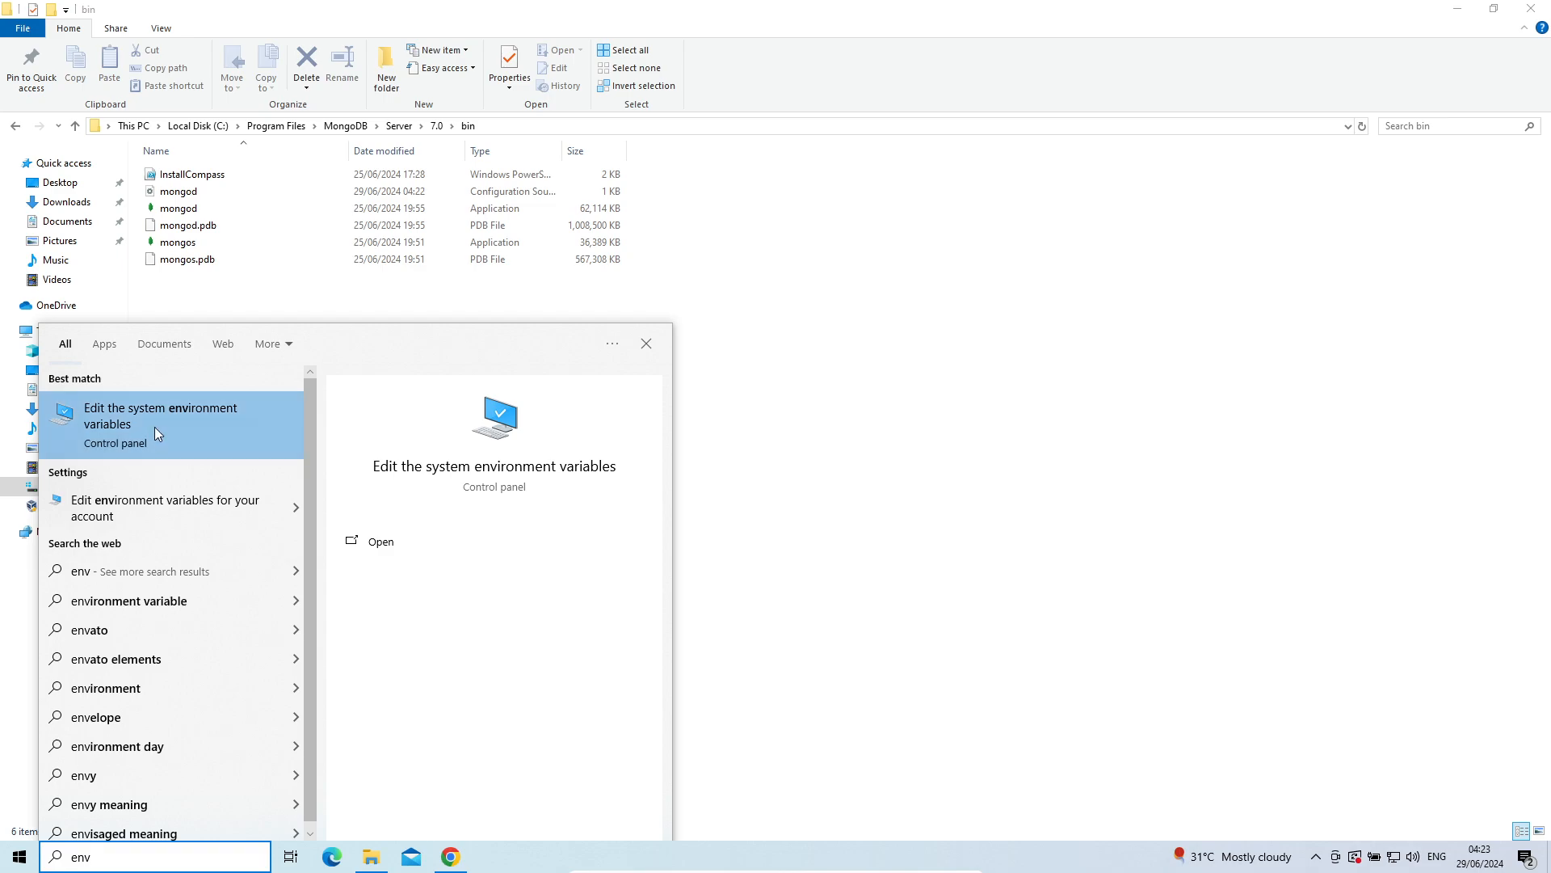
pyautogui.click(153, 425)
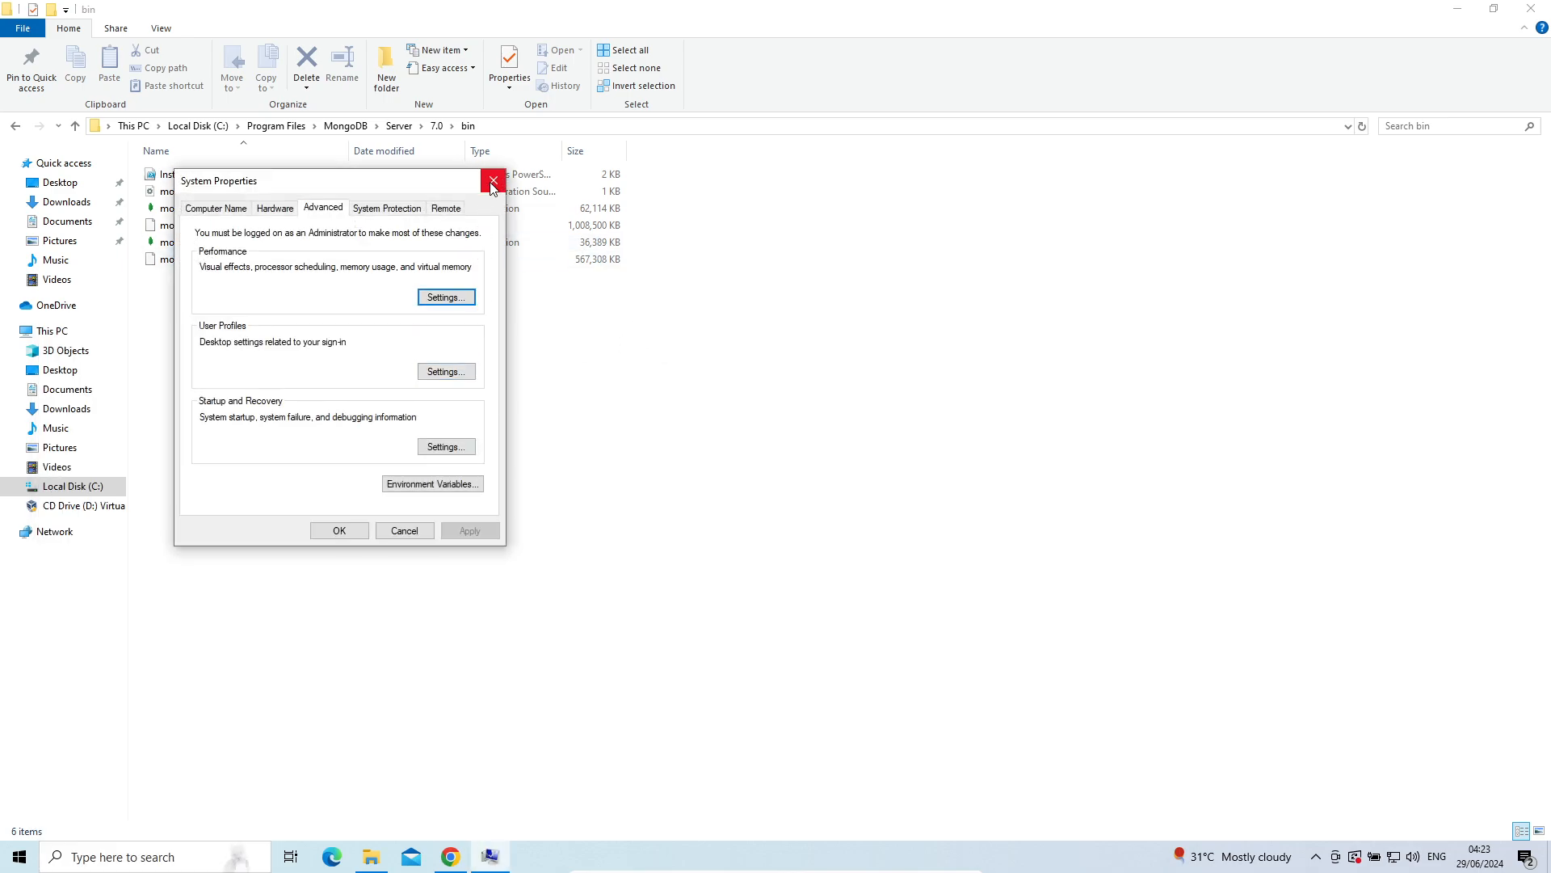
pyautogui.click(493, 181)
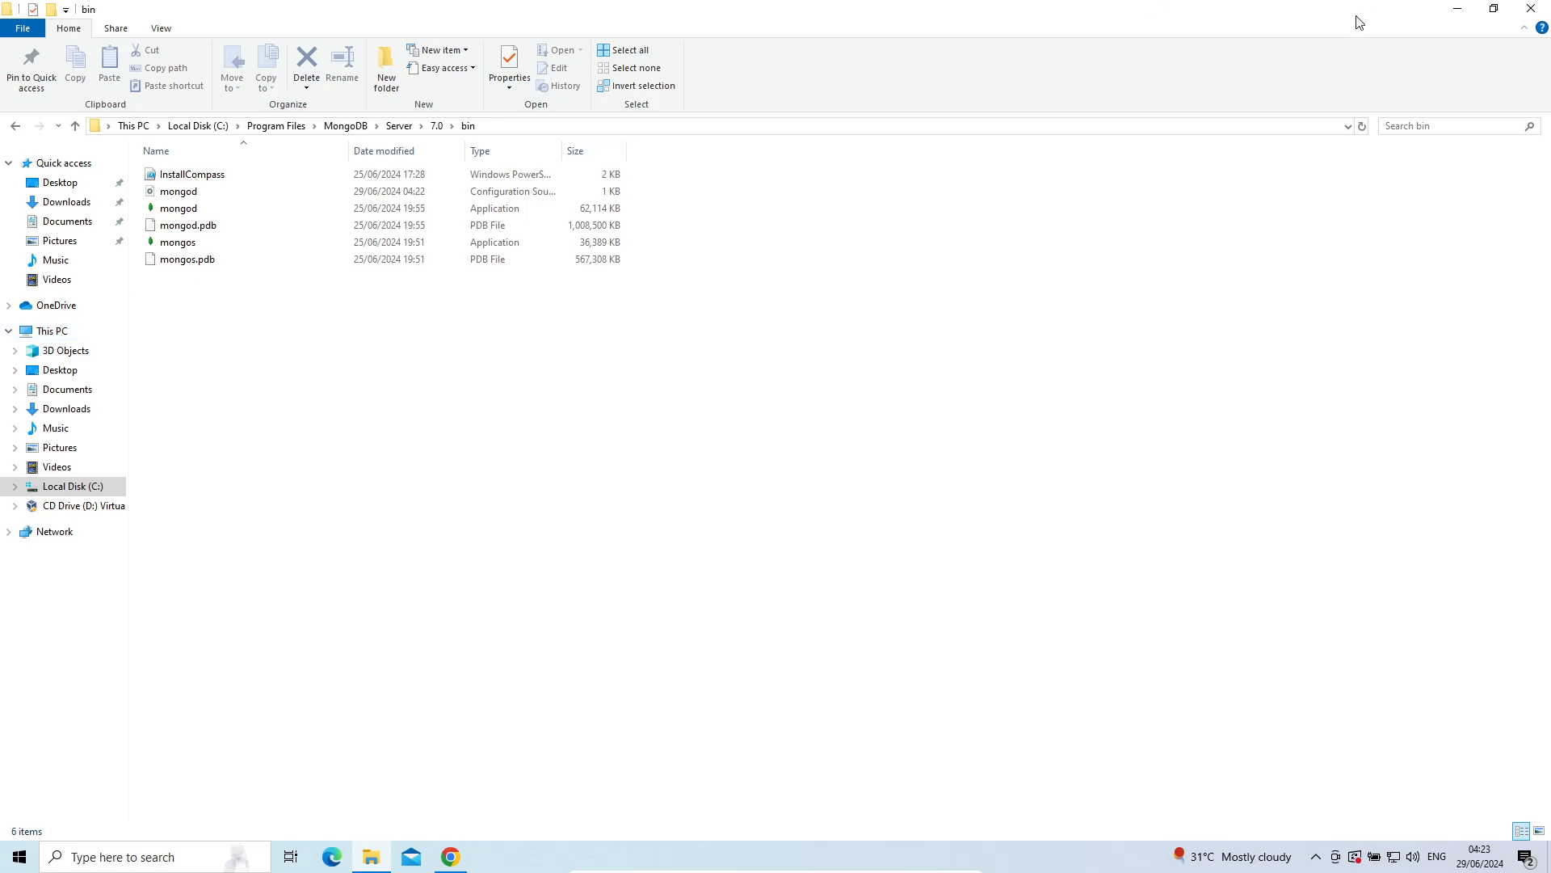
# Minimize the bin folder window and open the properties of This PC from a maximized This PC window
pyautogui.click(1454, 11)
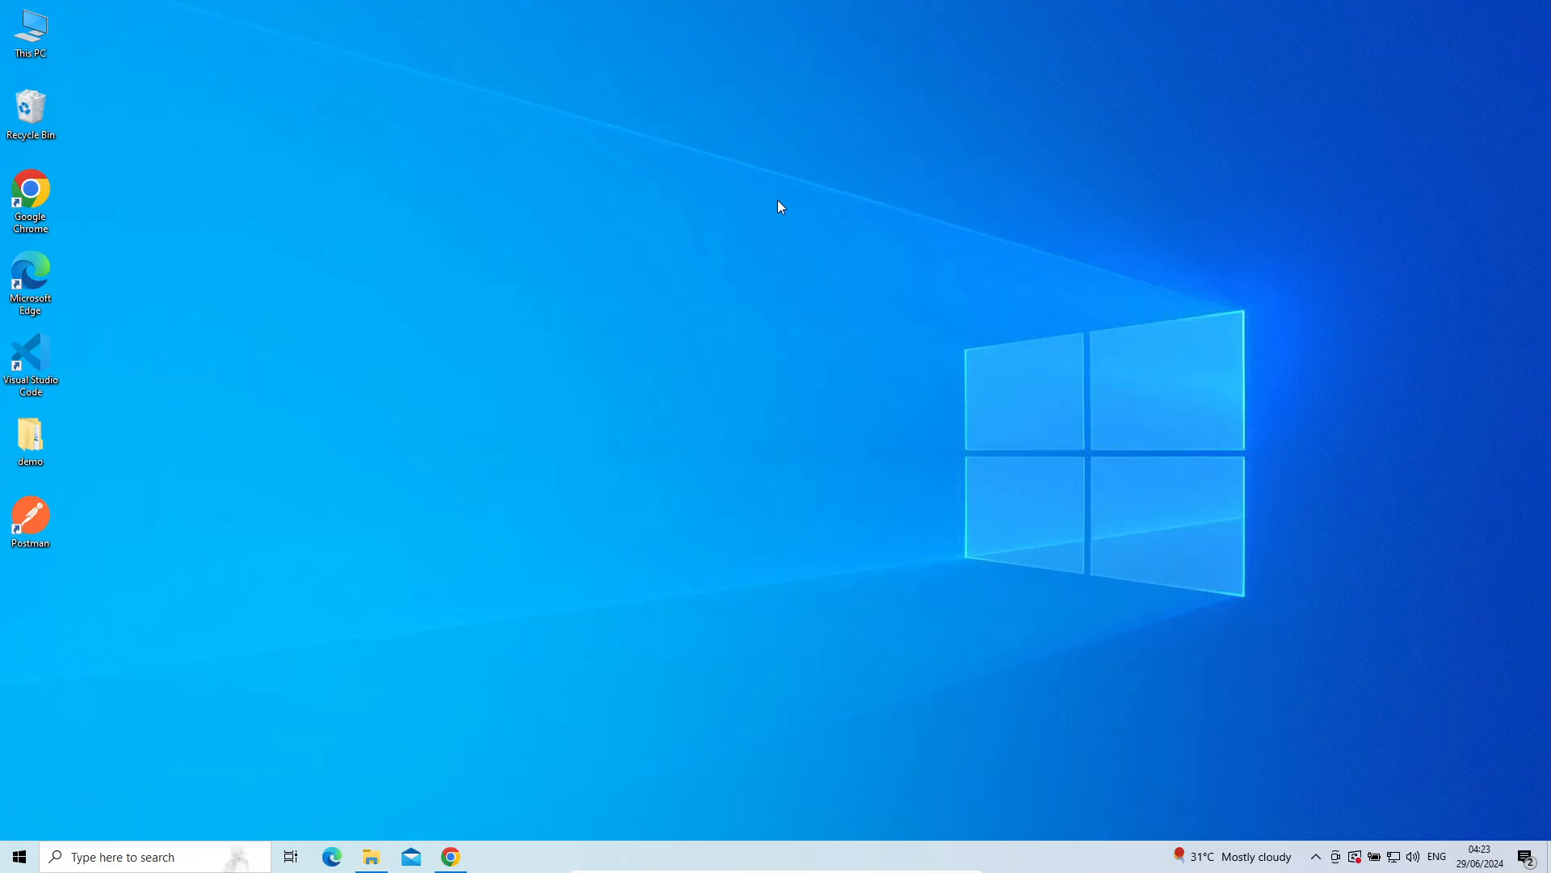
pyautogui.doubleClick(30, 33)
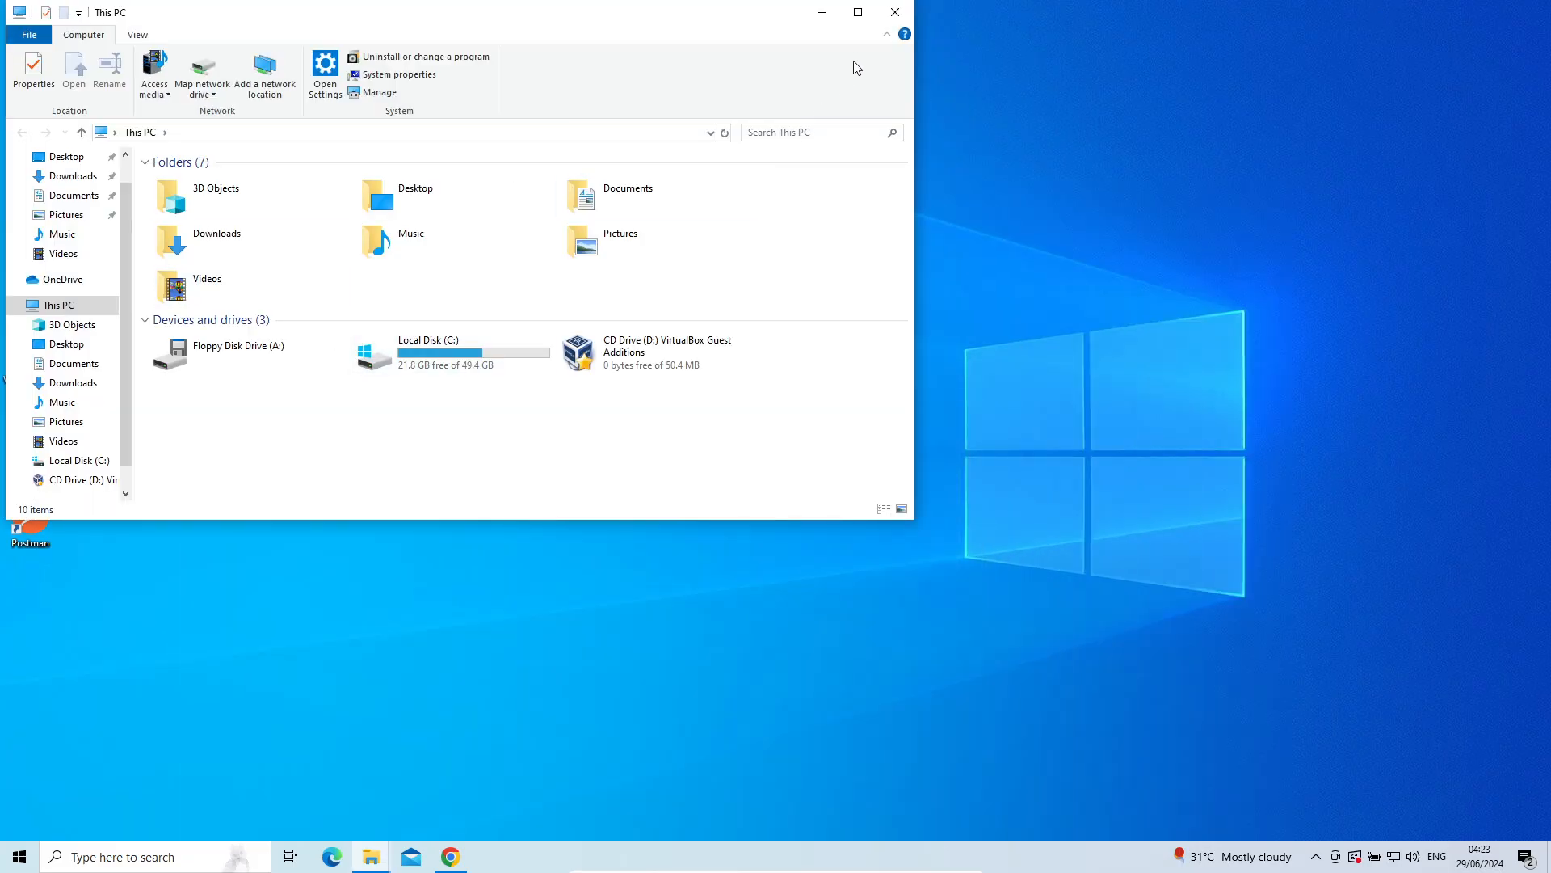
pyautogui.click(858, 12)
pyautogui.rightClick(456, 575)
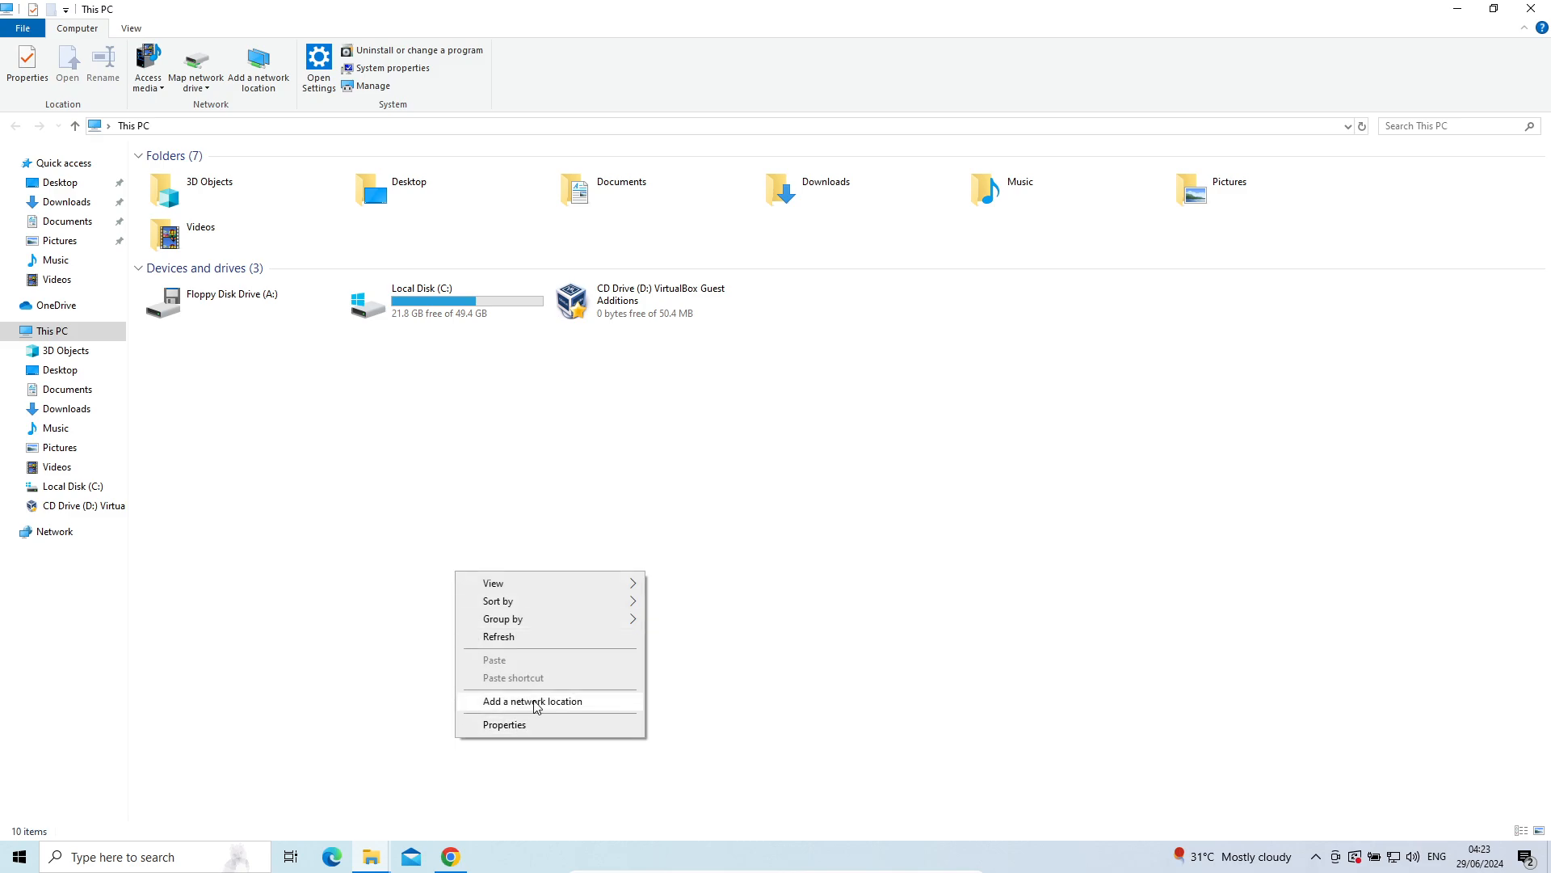
pyautogui.click(517, 729)
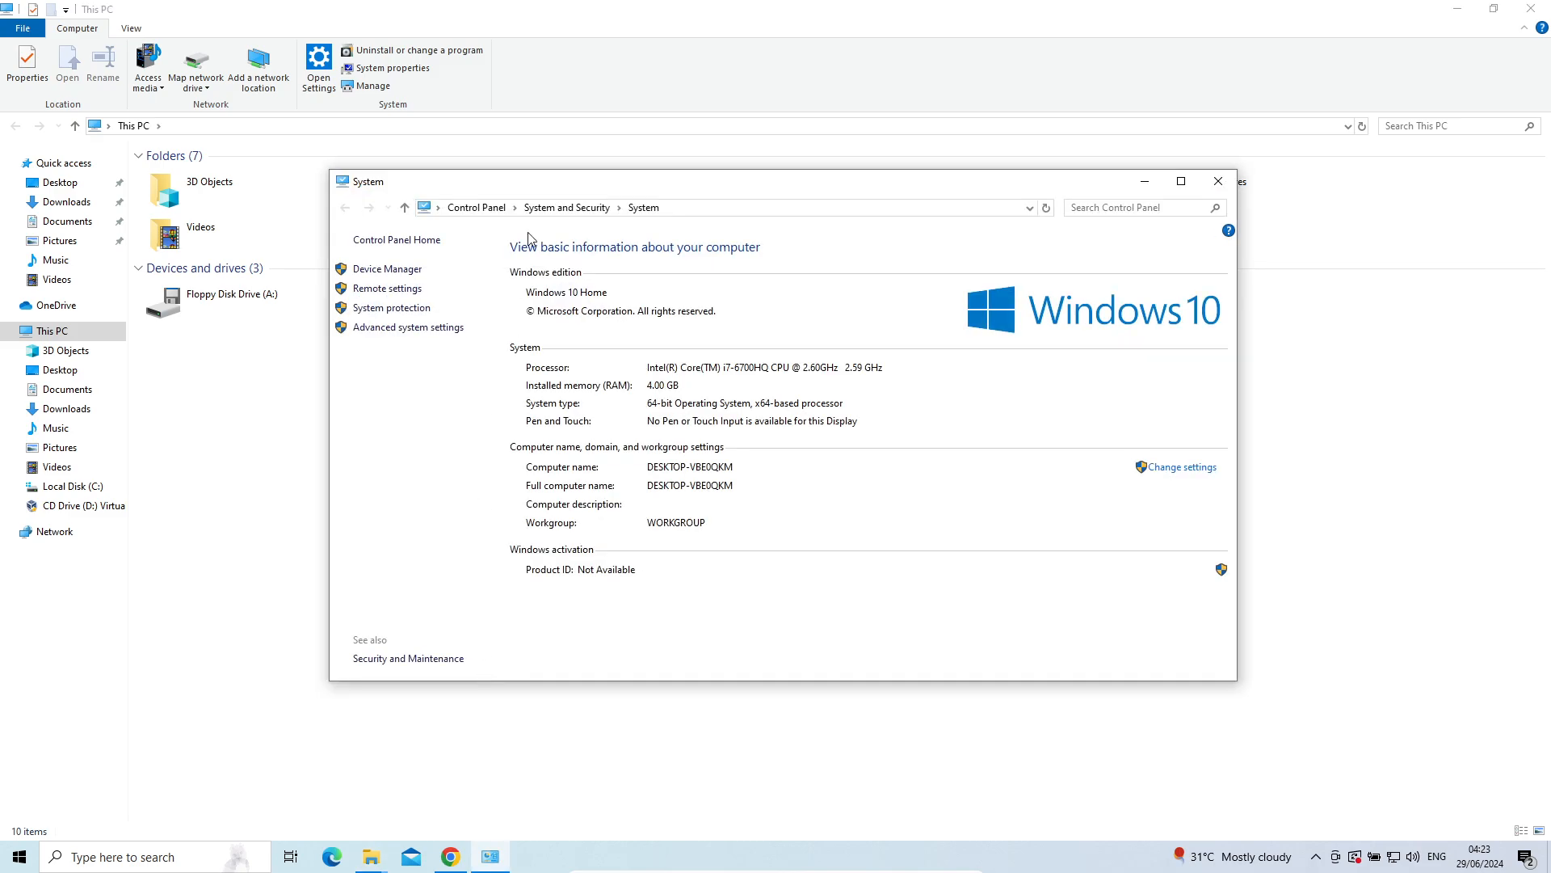
# Open the Environment Variables dialog through the advanced system settings and move it clear for editing
pyautogui.moveTo(531, 189); pyautogui.dragTo(450, 168)
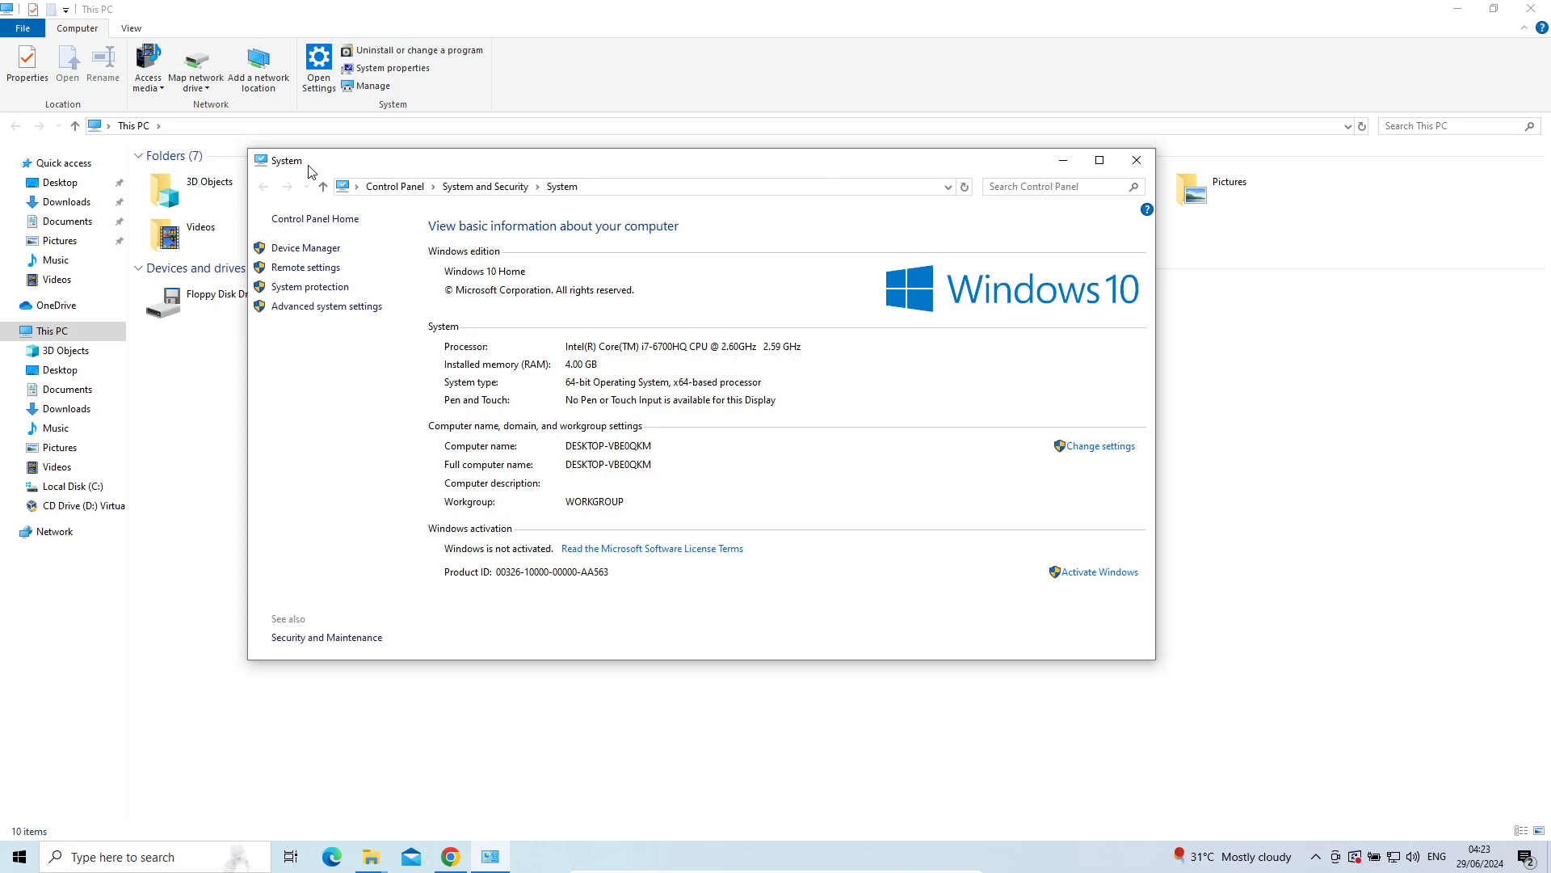
pyautogui.click(315, 310)
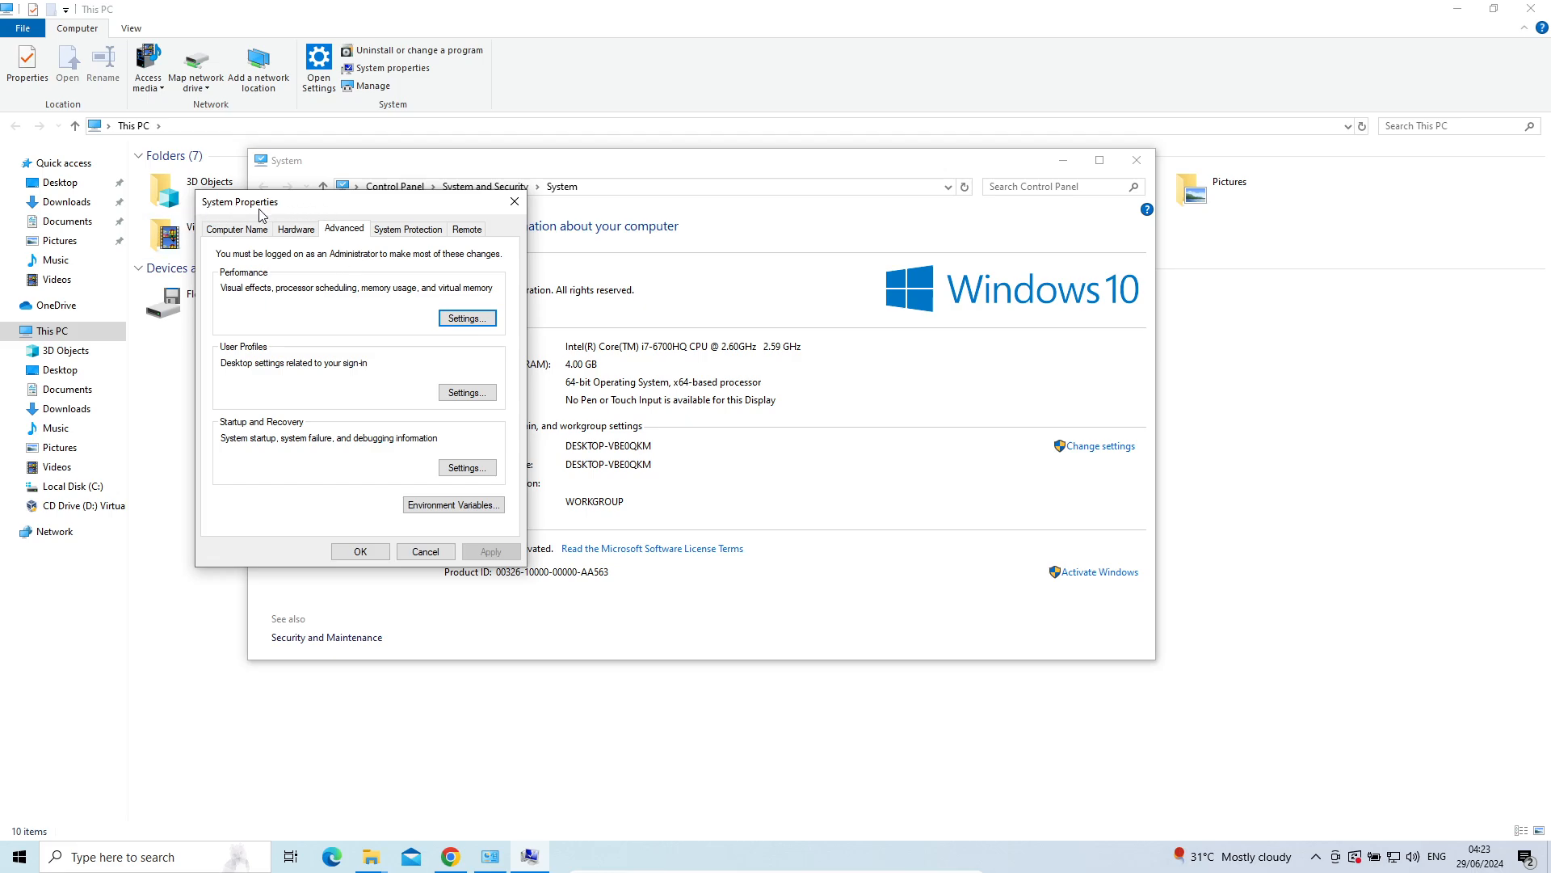
pyautogui.click(444, 511)
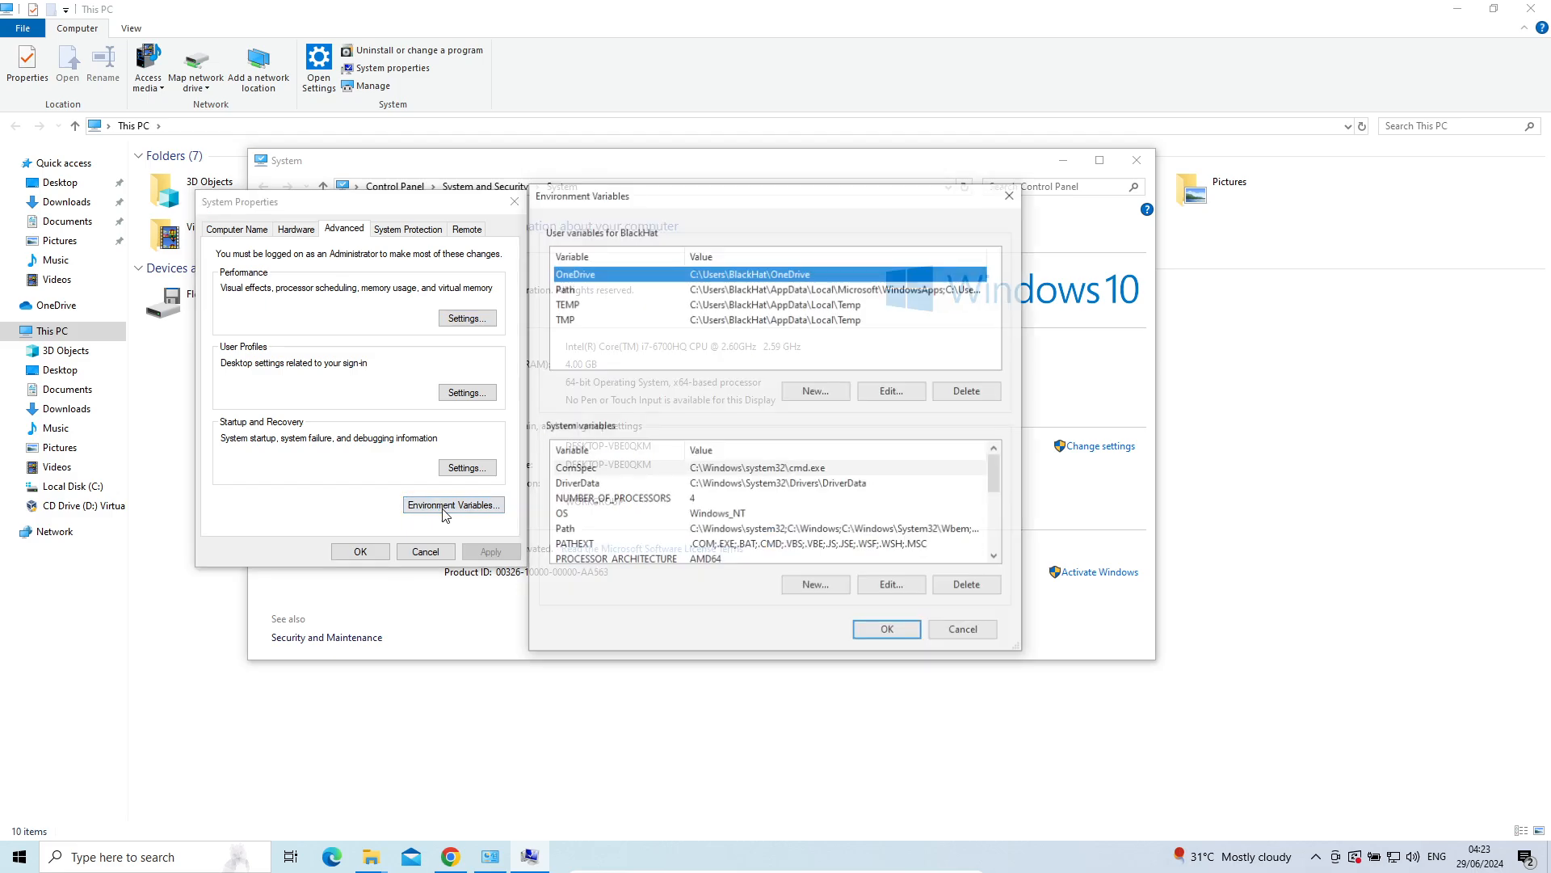
pyautogui.moveTo(655, 204); pyautogui.dragTo(354, 96)
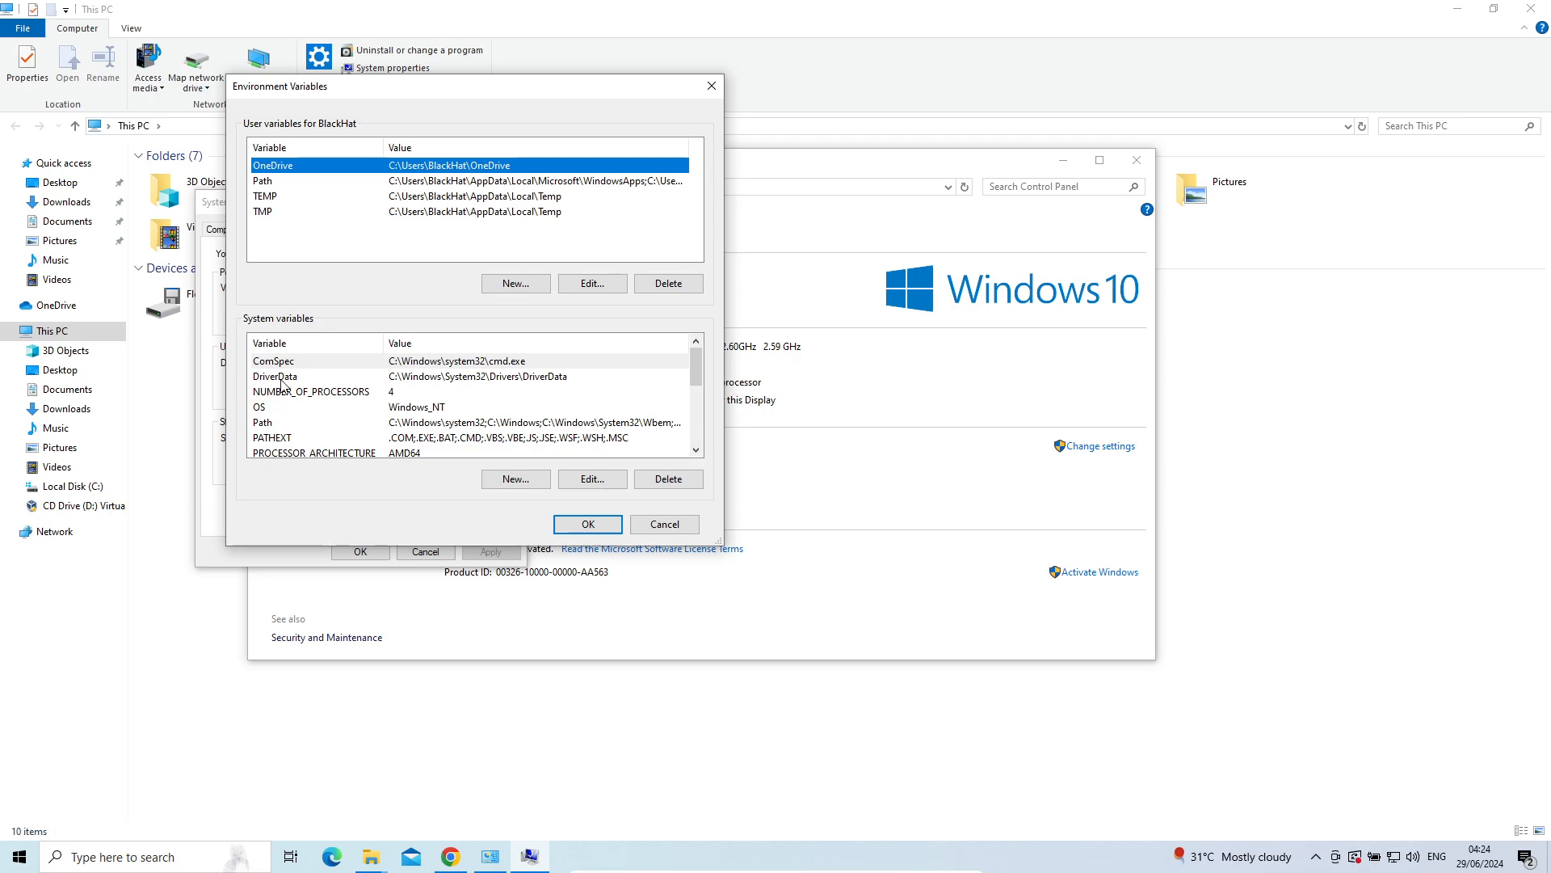
pyautogui.click(285, 425)
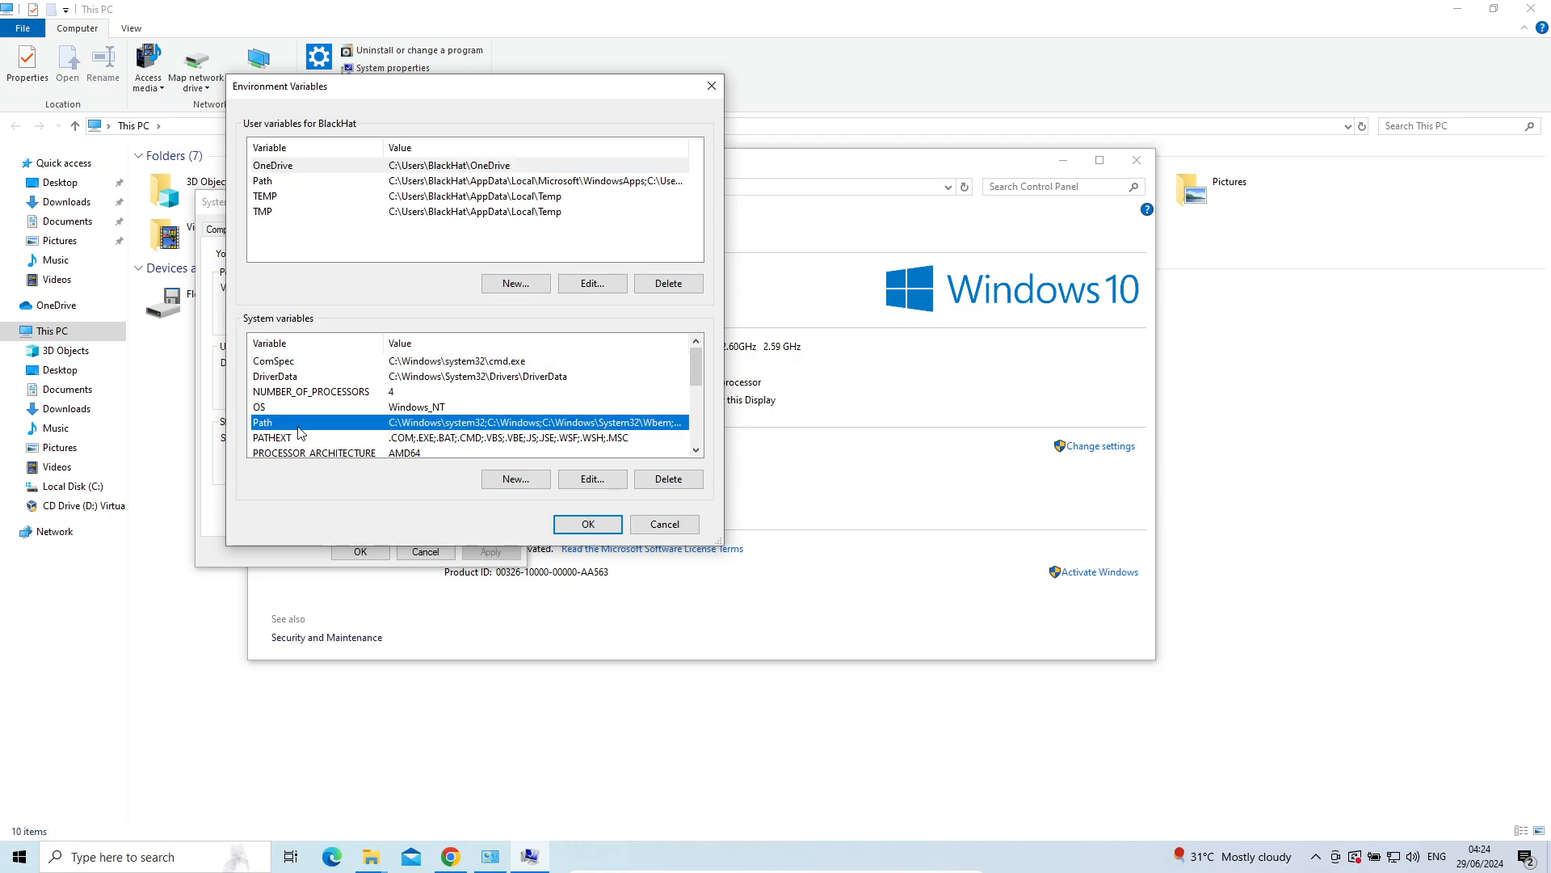
pyautogui.doubleClick(334, 430)
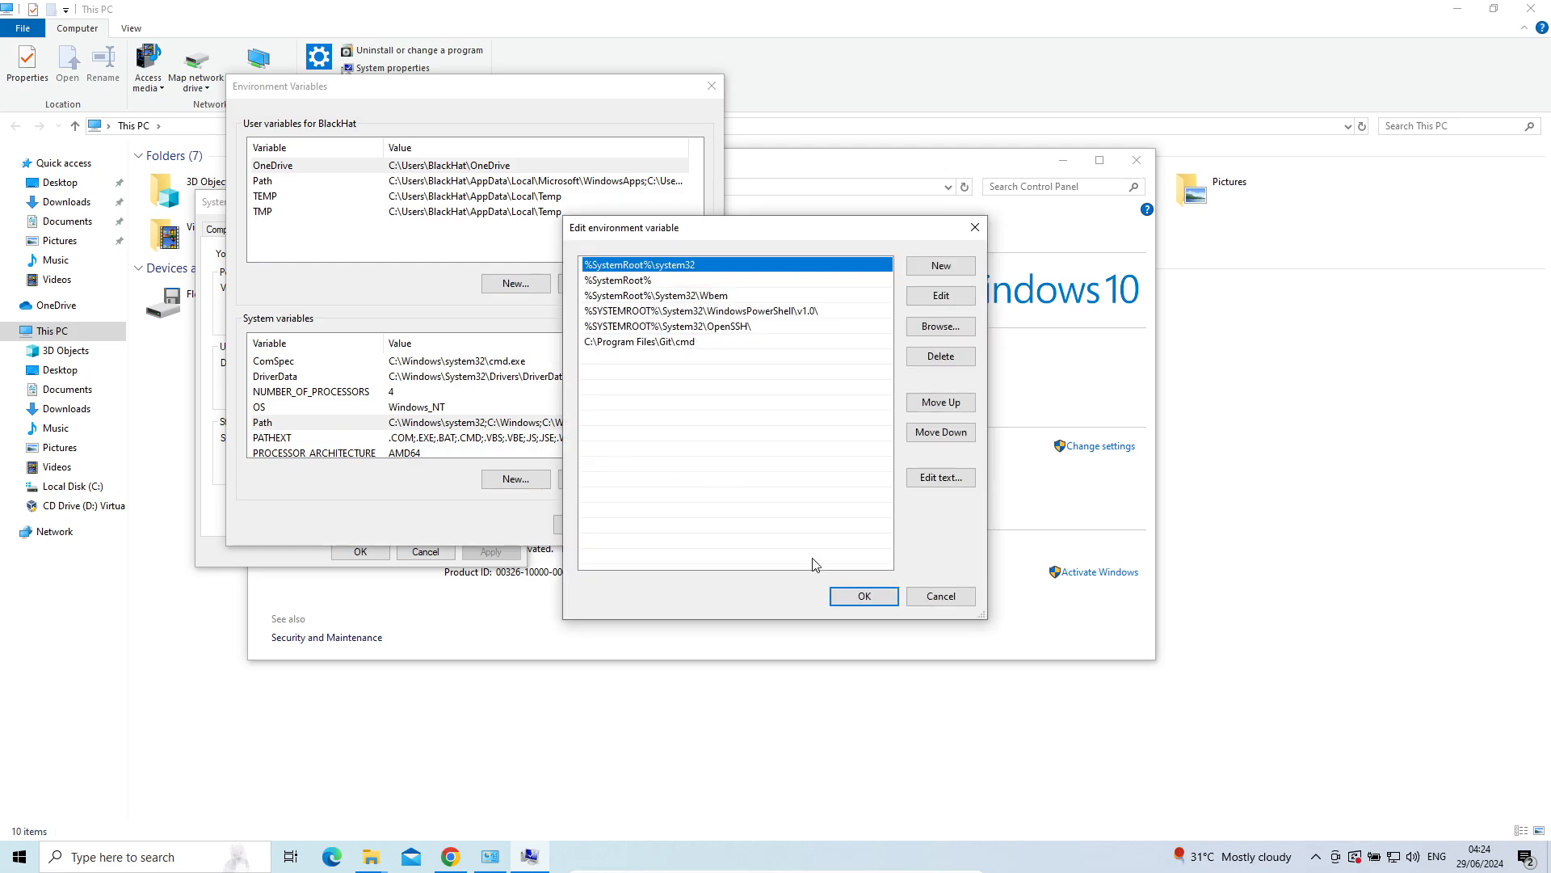
pyautogui.click(956, 598)
pyautogui.click(527, 480)
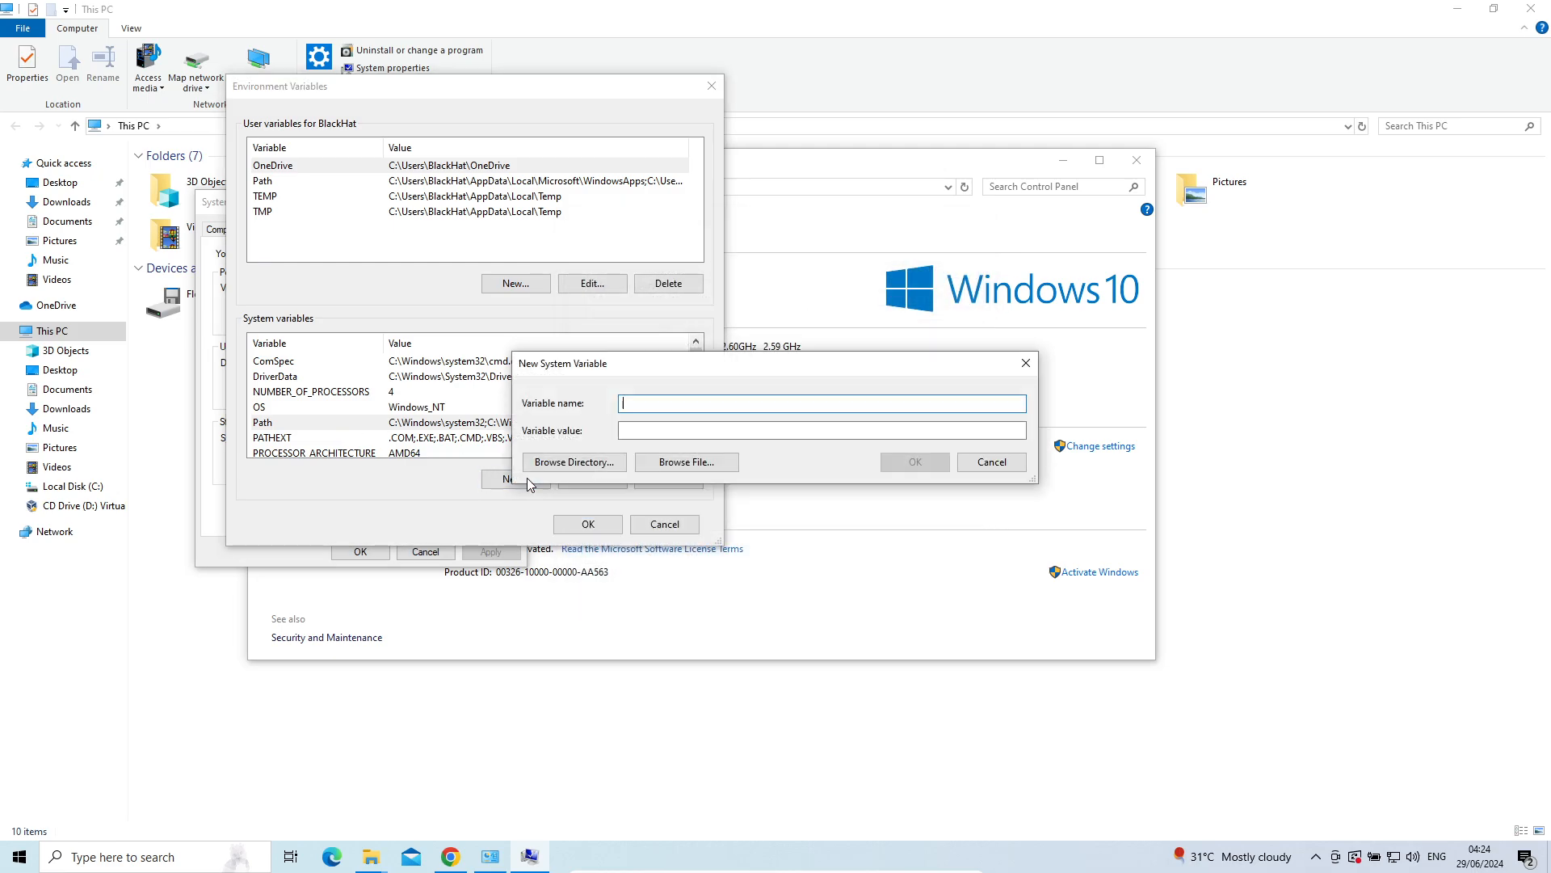
pyautogui.click(996, 464)
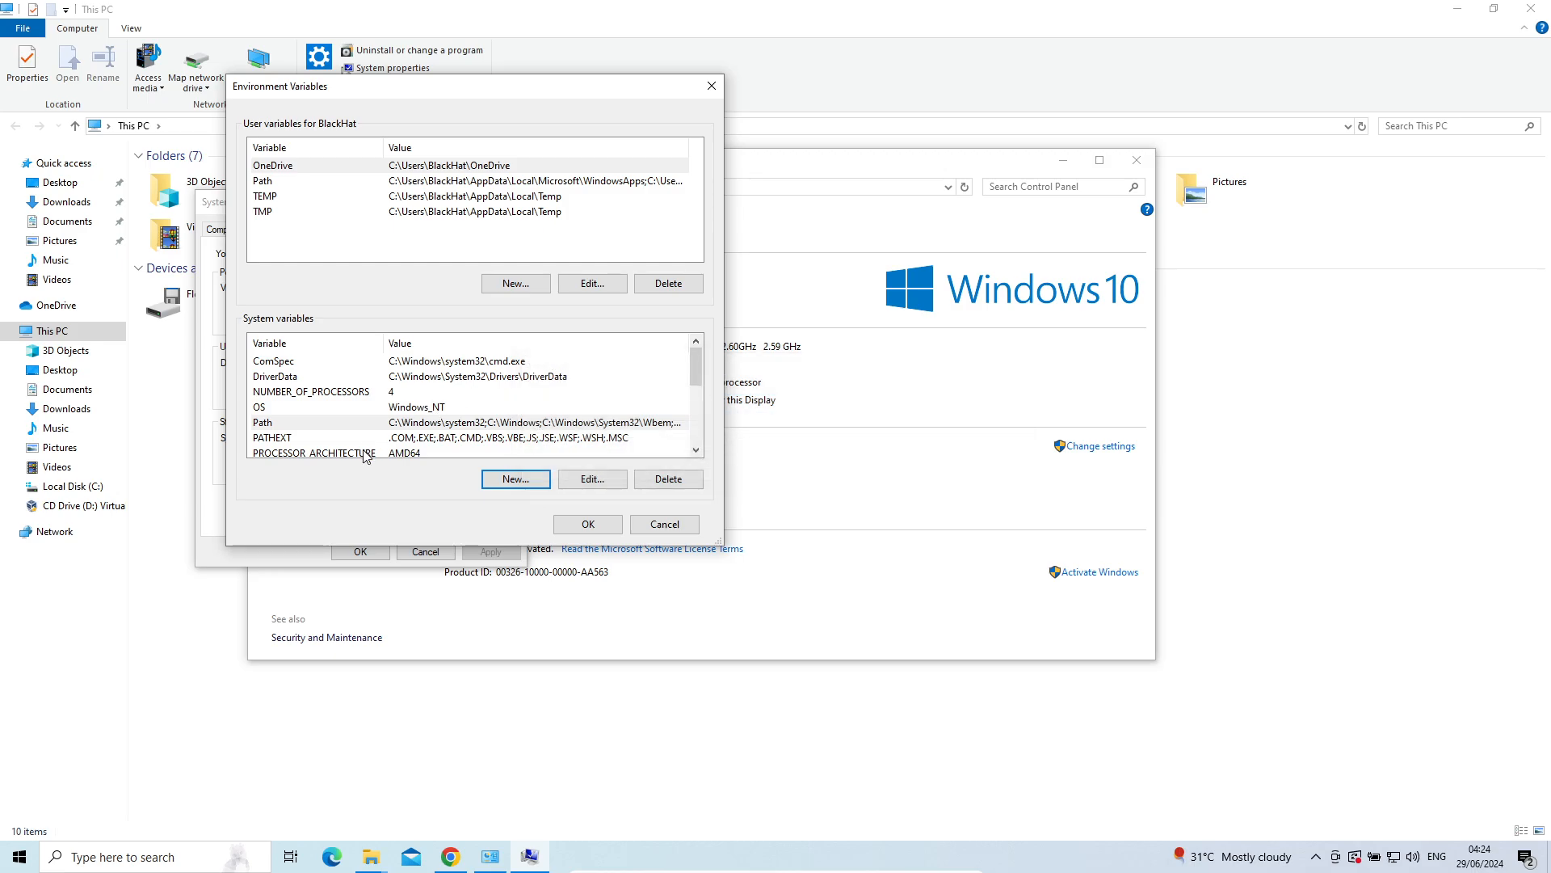
pyautogui.click(305, 424)
pyautogui.click(585, 480)
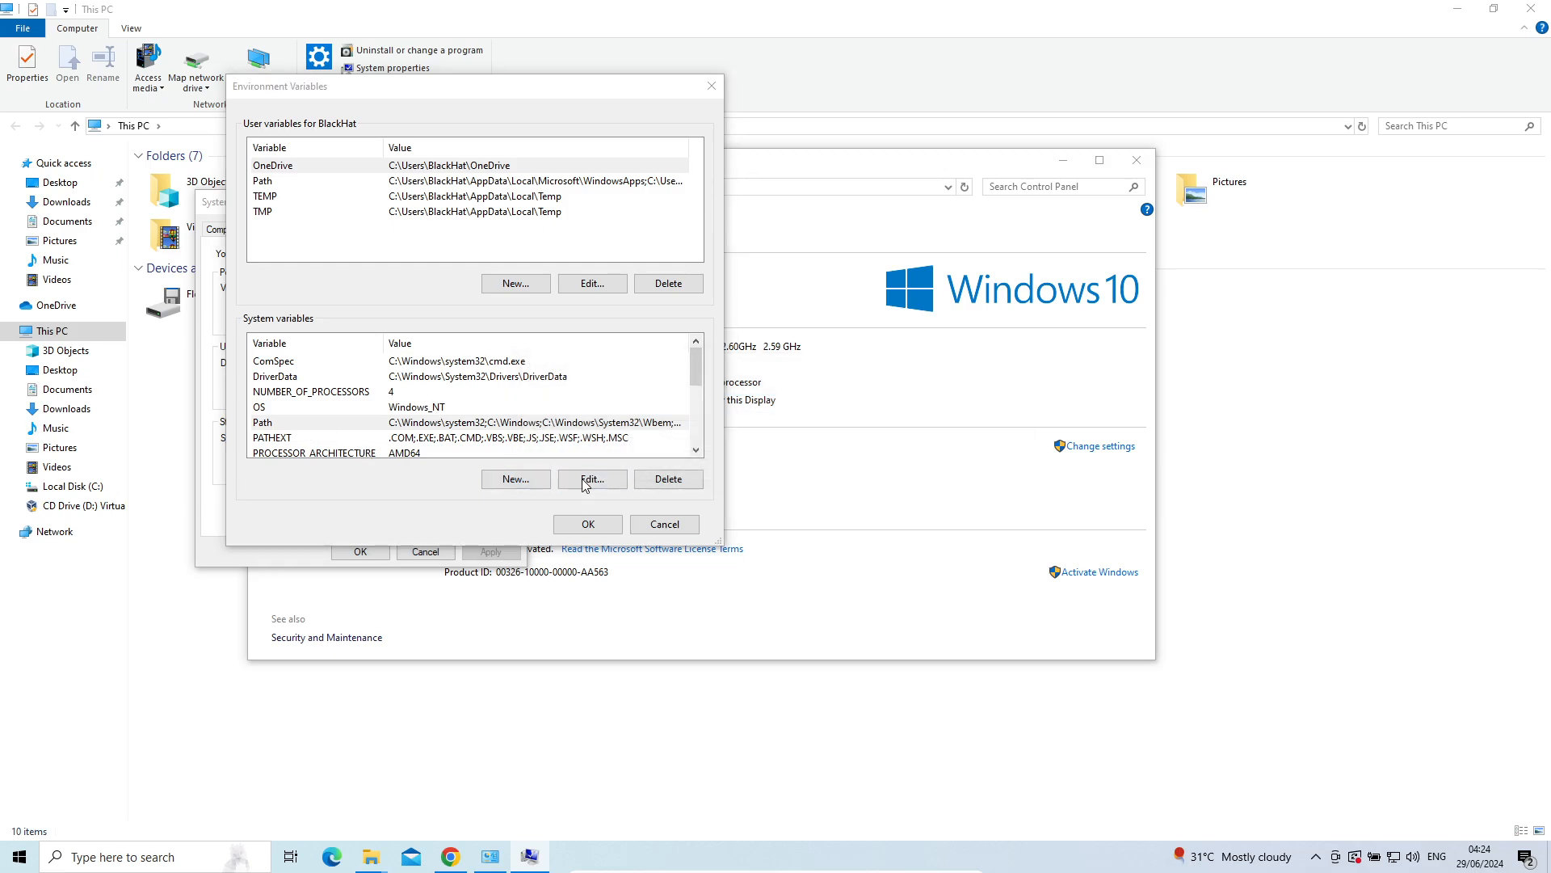
pyautogui.click(939, 596)
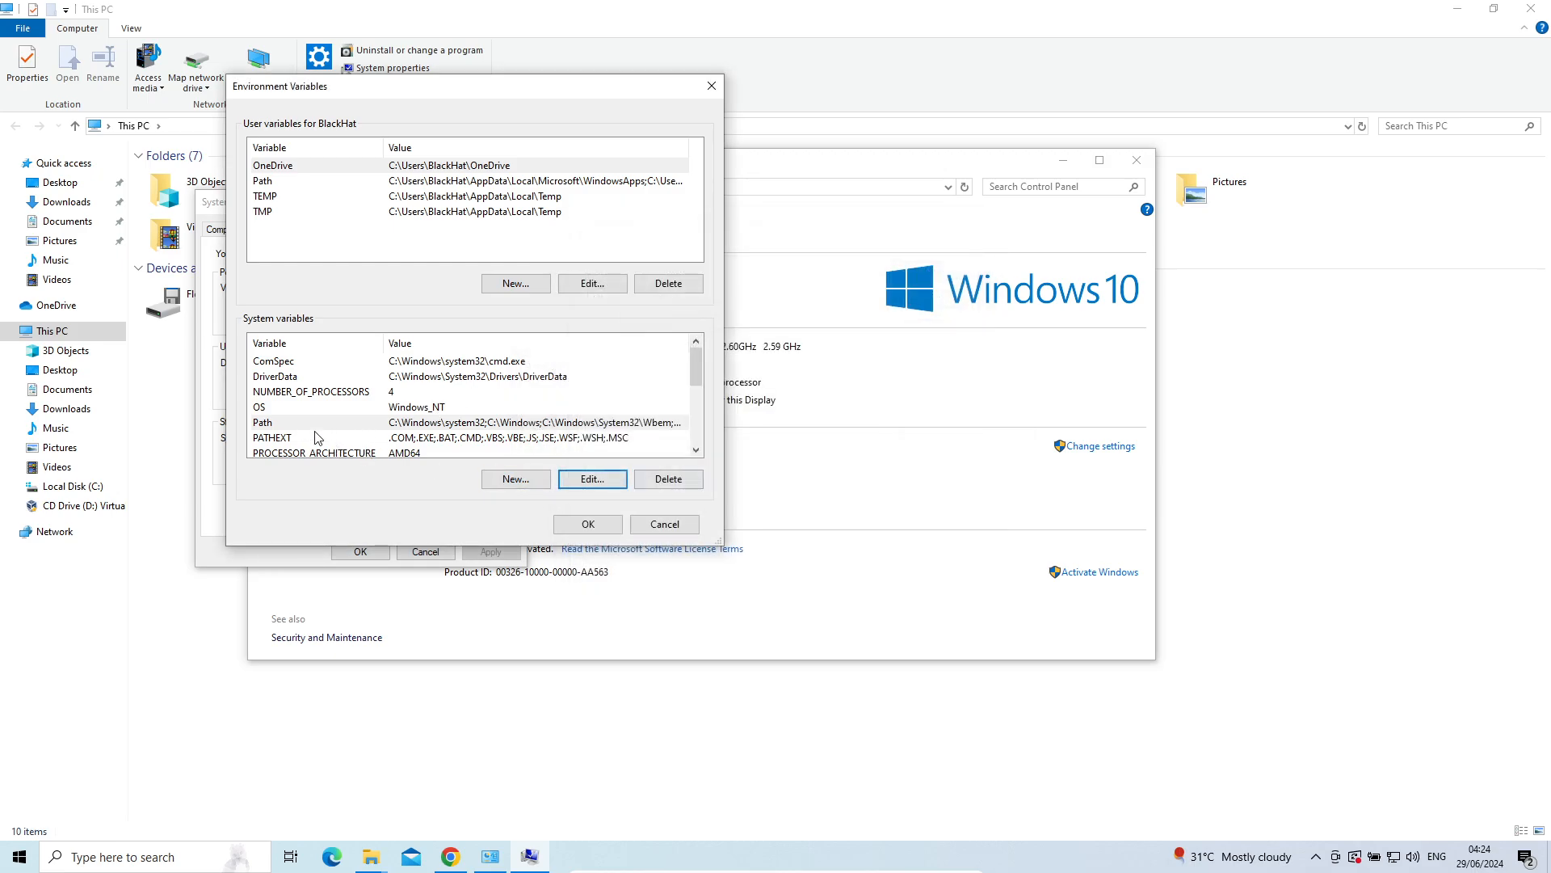
# Add C:\Program Files\MongoDB\Server\7.0\bin as a new entry in the system Path variable
pyautogui.doubleClick(277, 425)
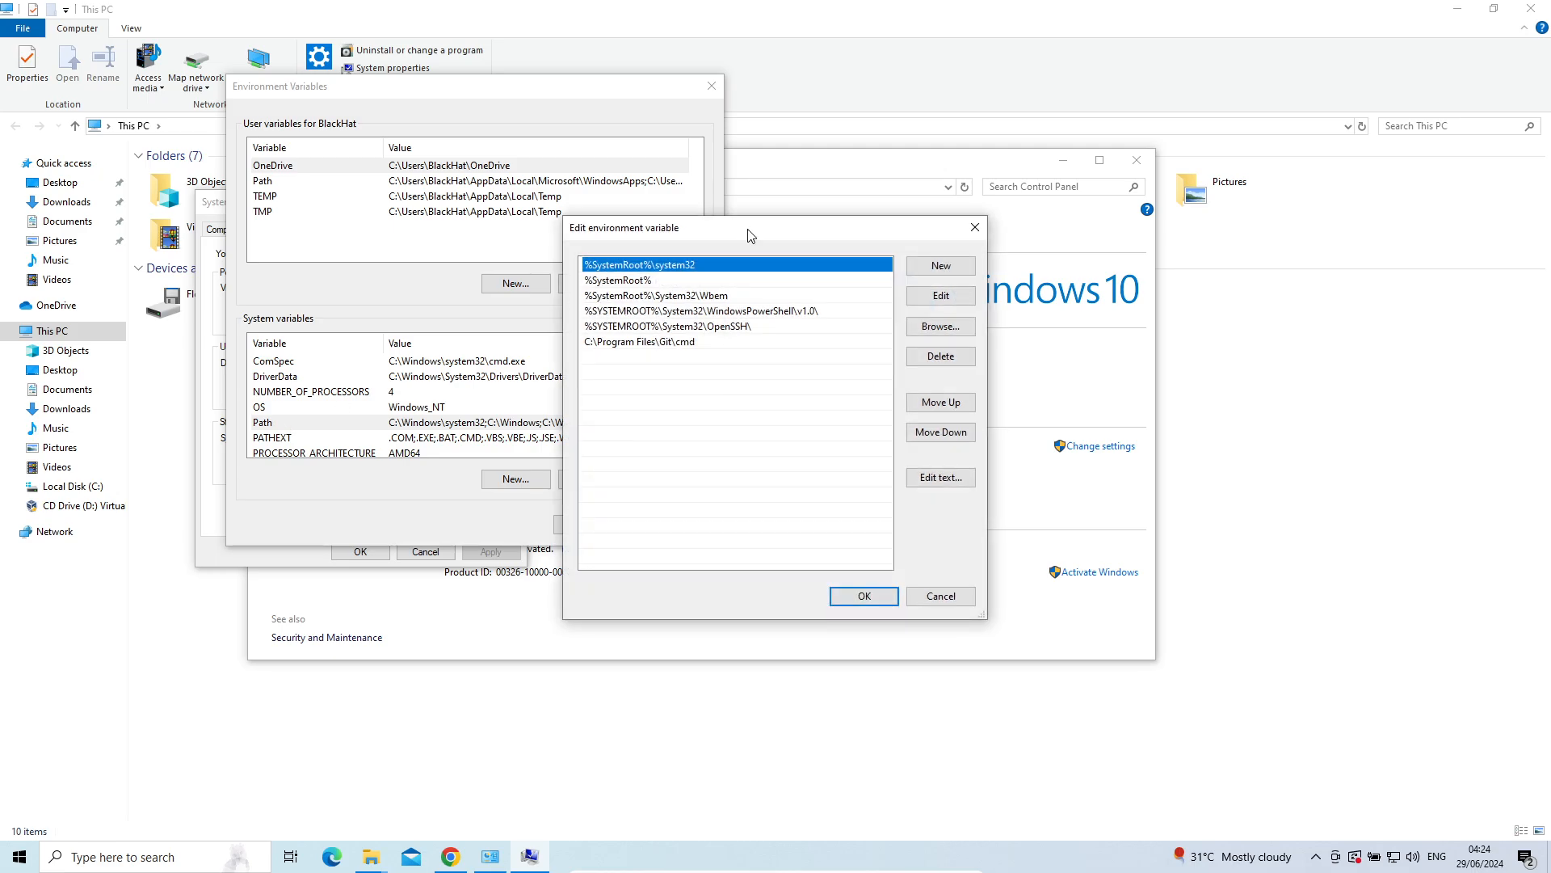
pyautogui.moveTo(737, 234); pyautogui.dragTo(490, 190)
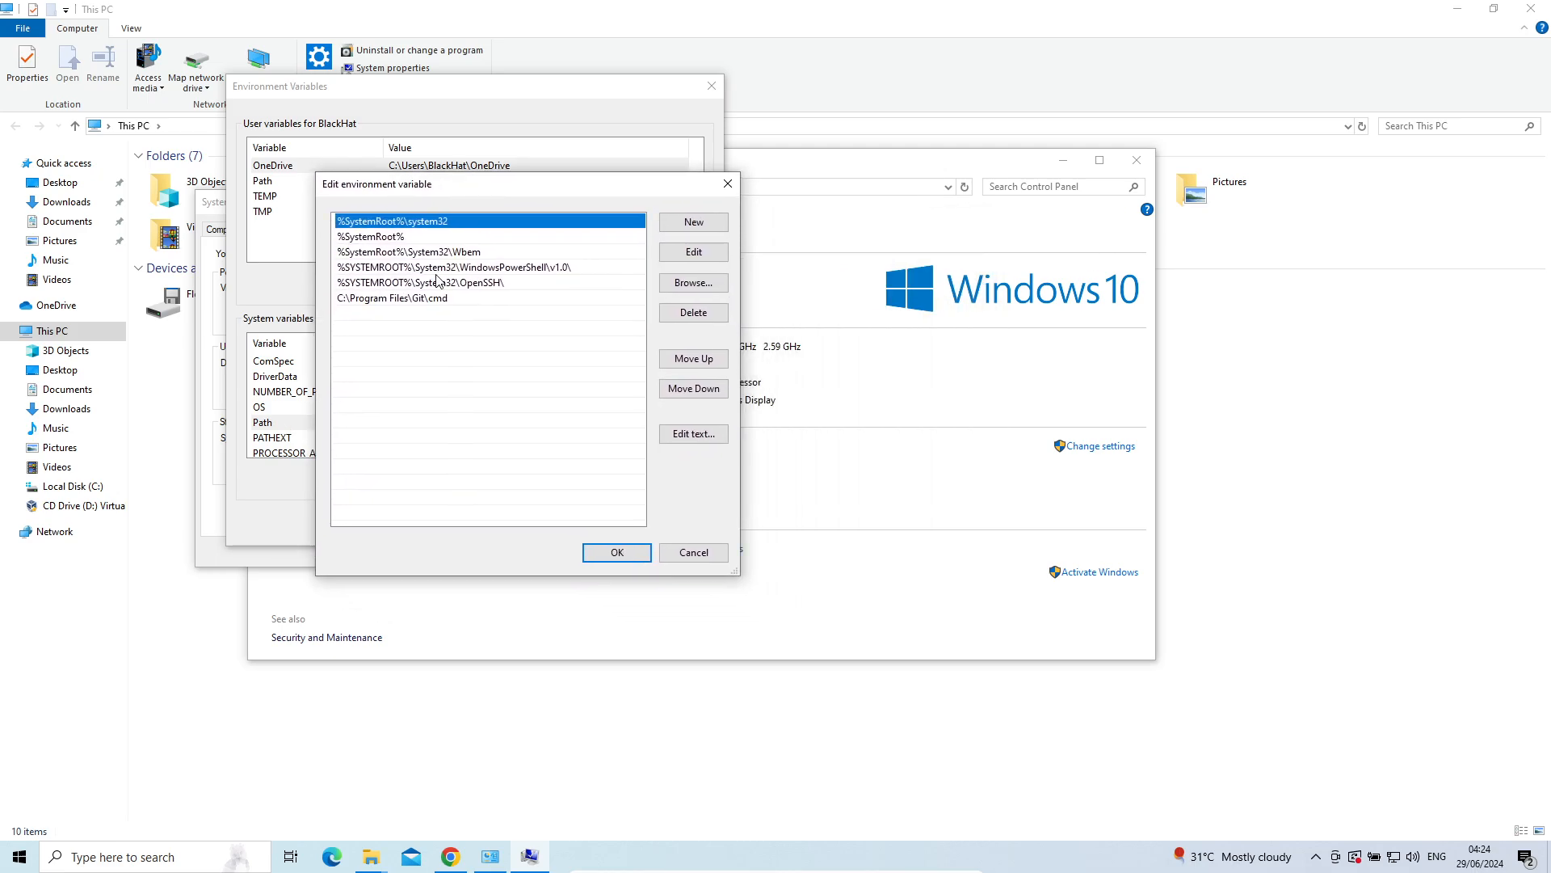
pyautogui.click(404, 321)
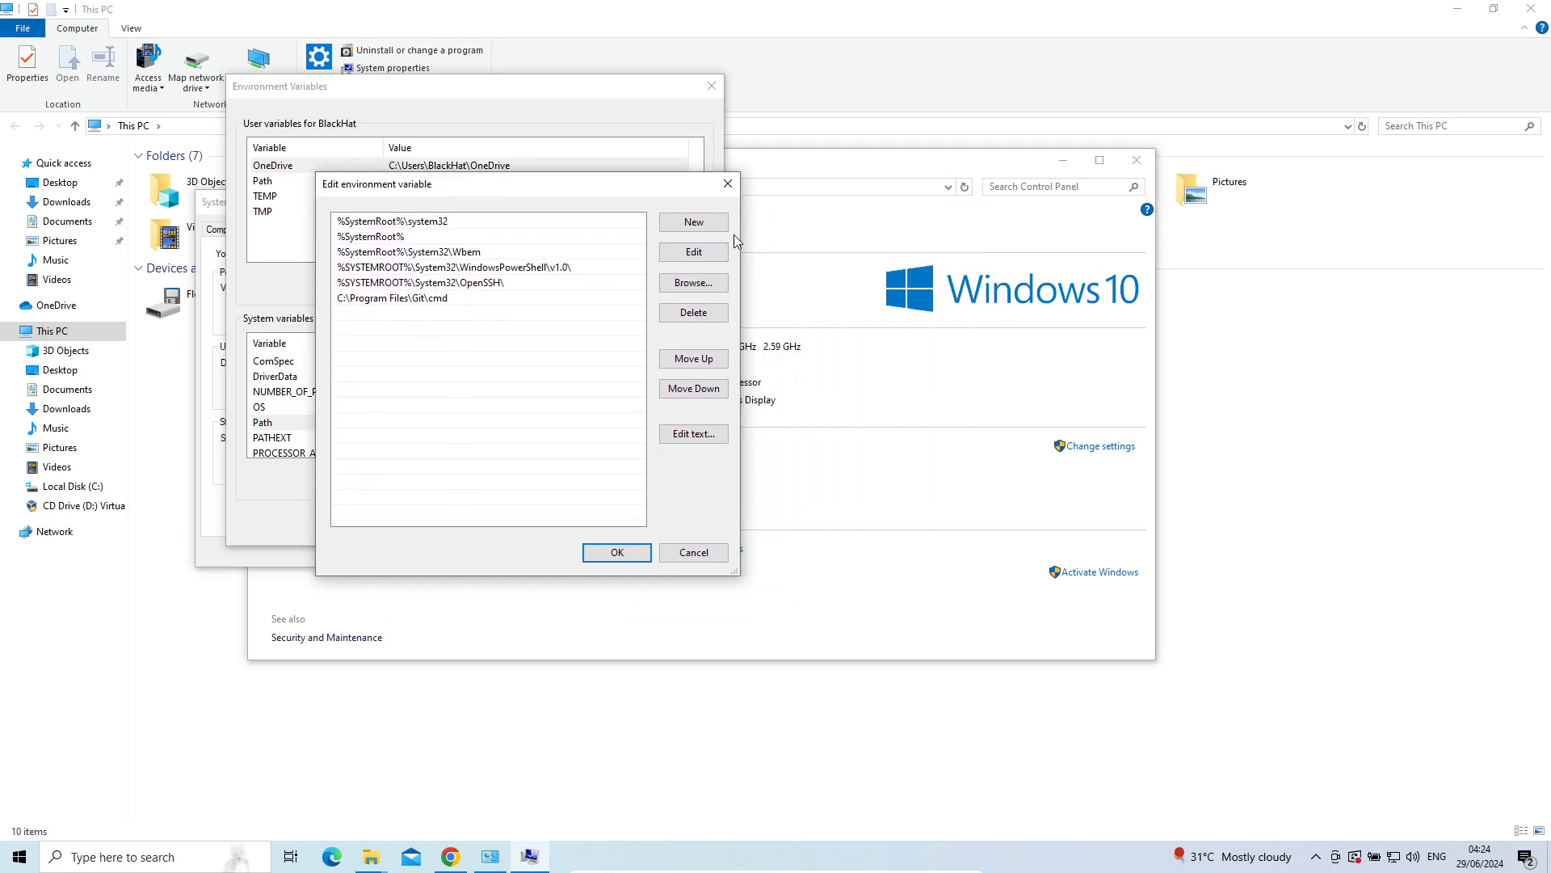
pyautogui.click(692, 224)
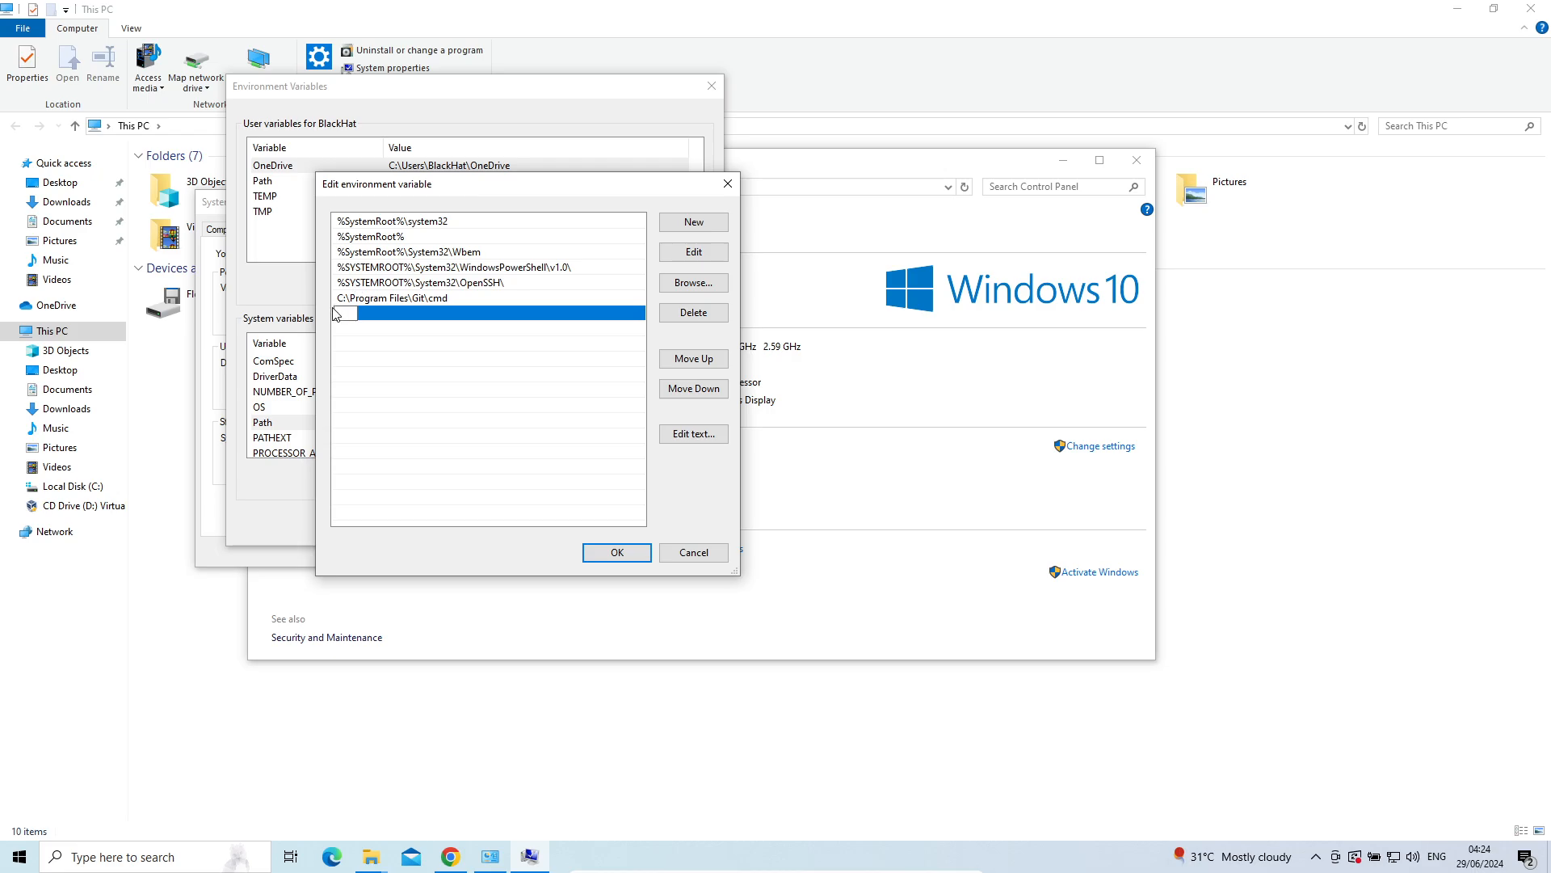
pyautogui.write('C:\\Program Files\\MongoDB\\Server\\7.0\\bin')
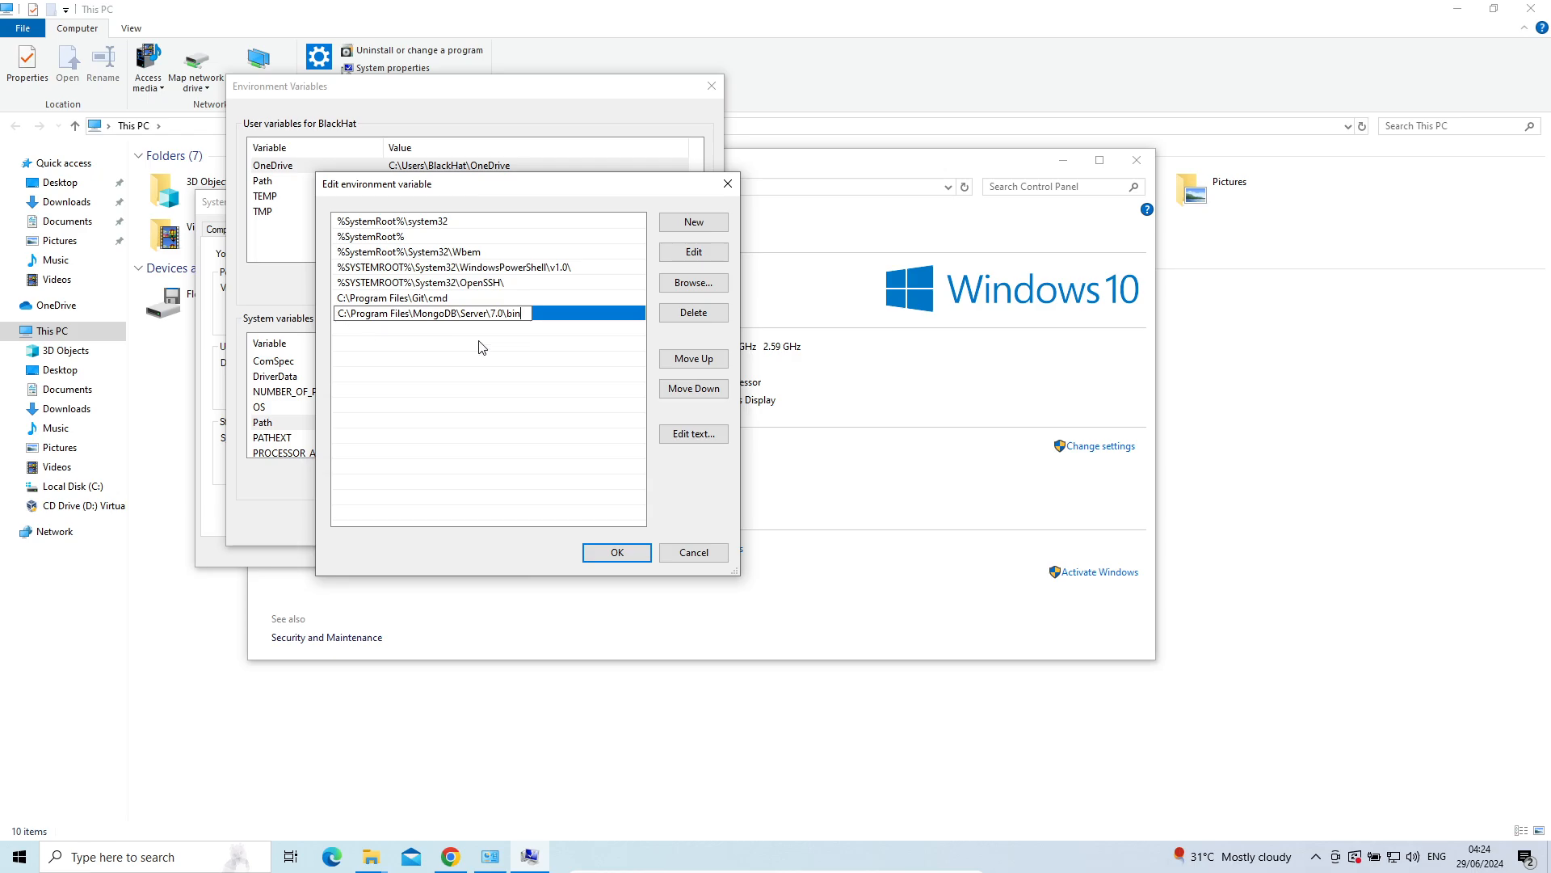
pyautogui.click(617, 555)
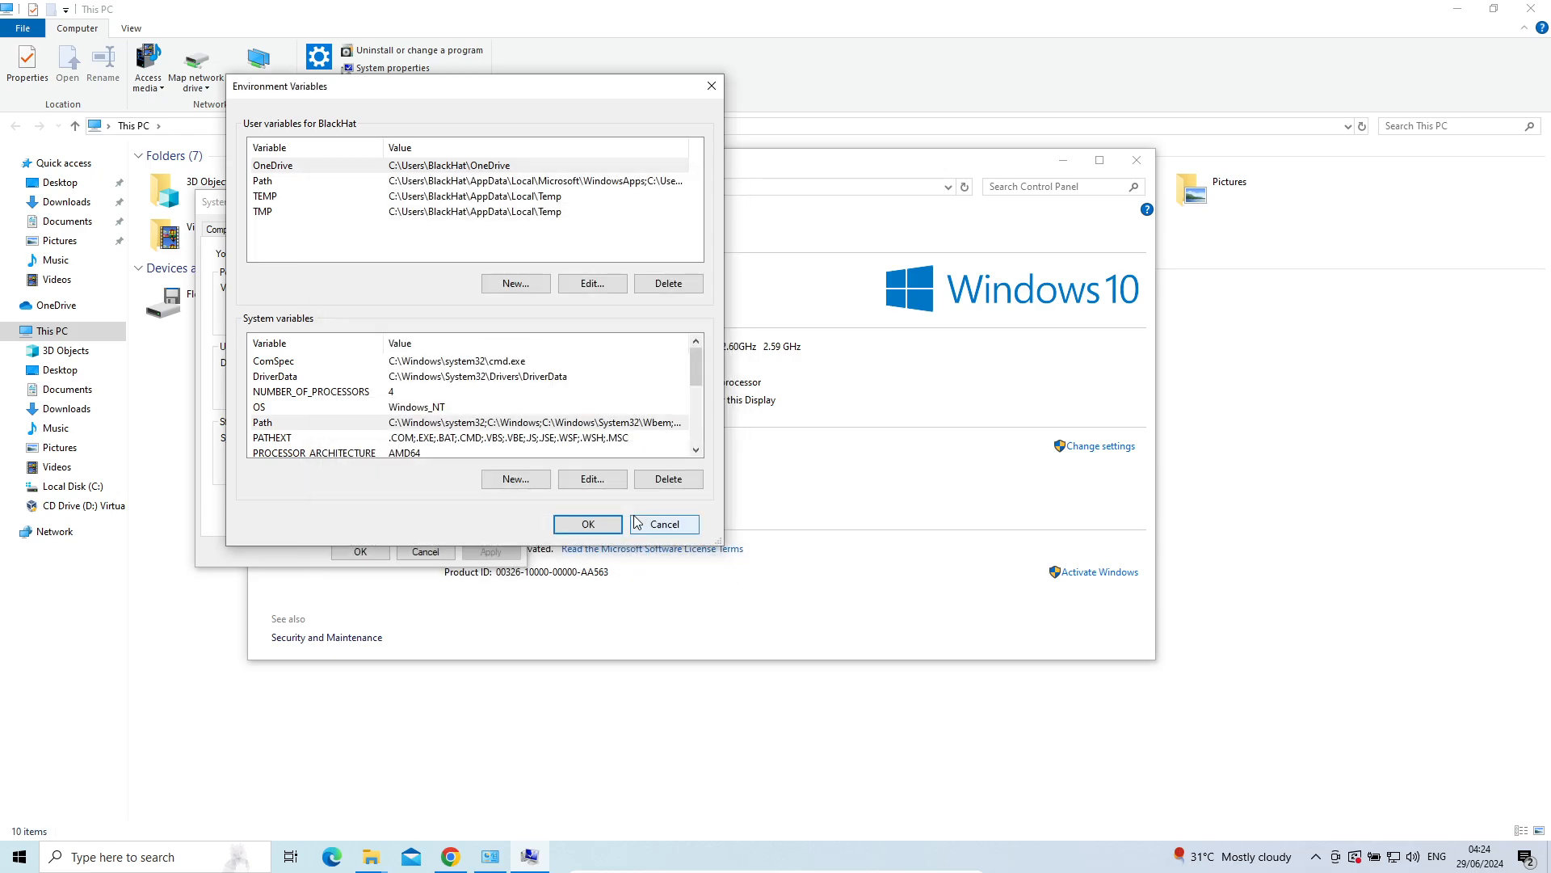
# Accept the environment variable and system property changes, and close the System and This PC windows
pyautogui.click(588, 524)
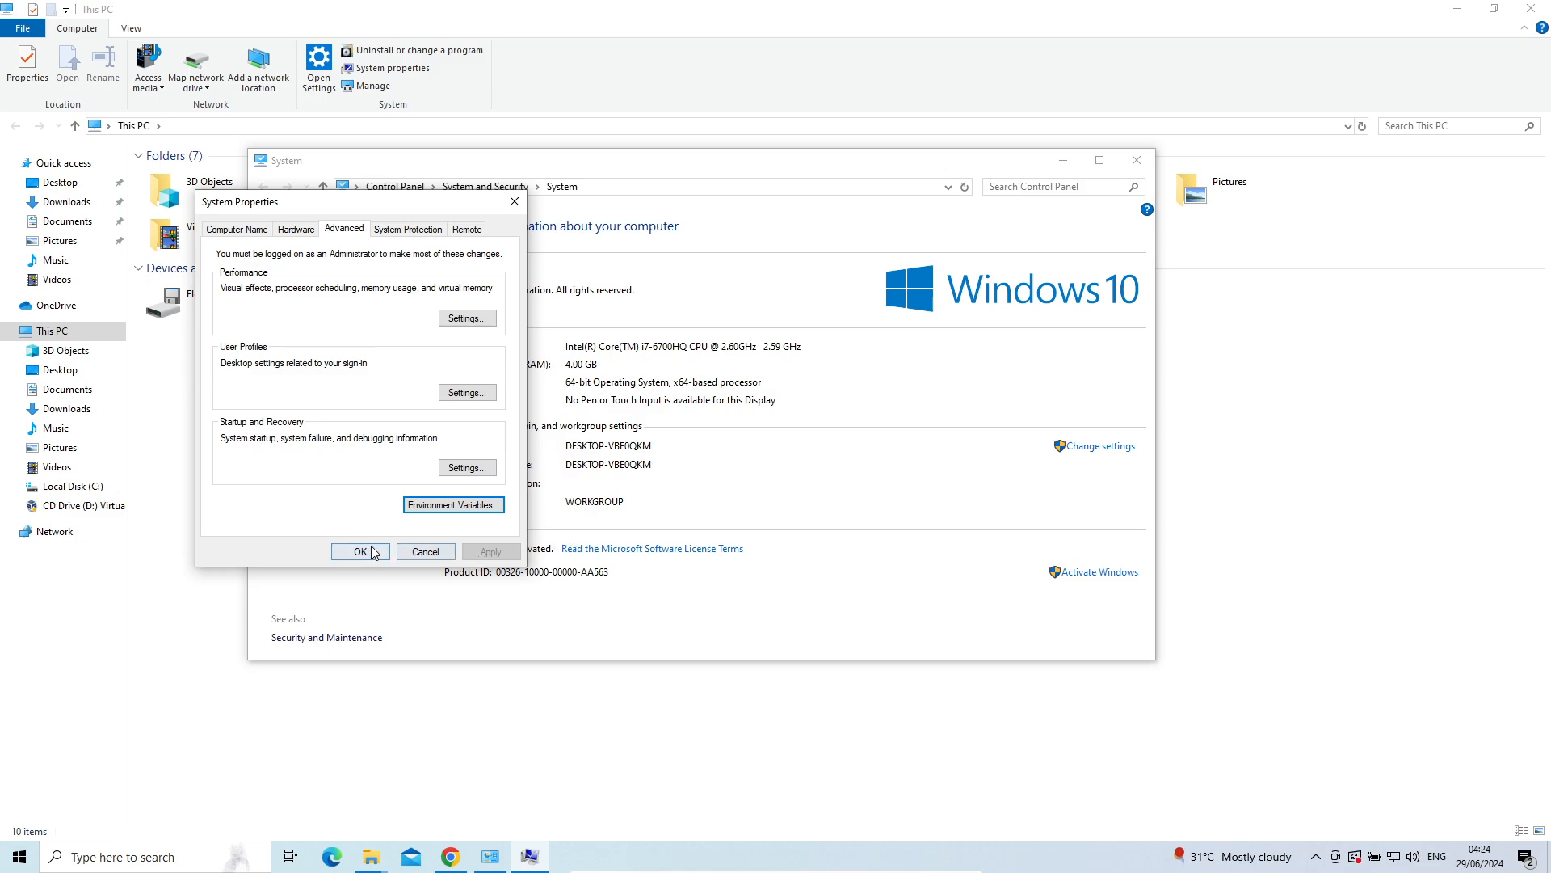
pyautogui.click(360, 551)
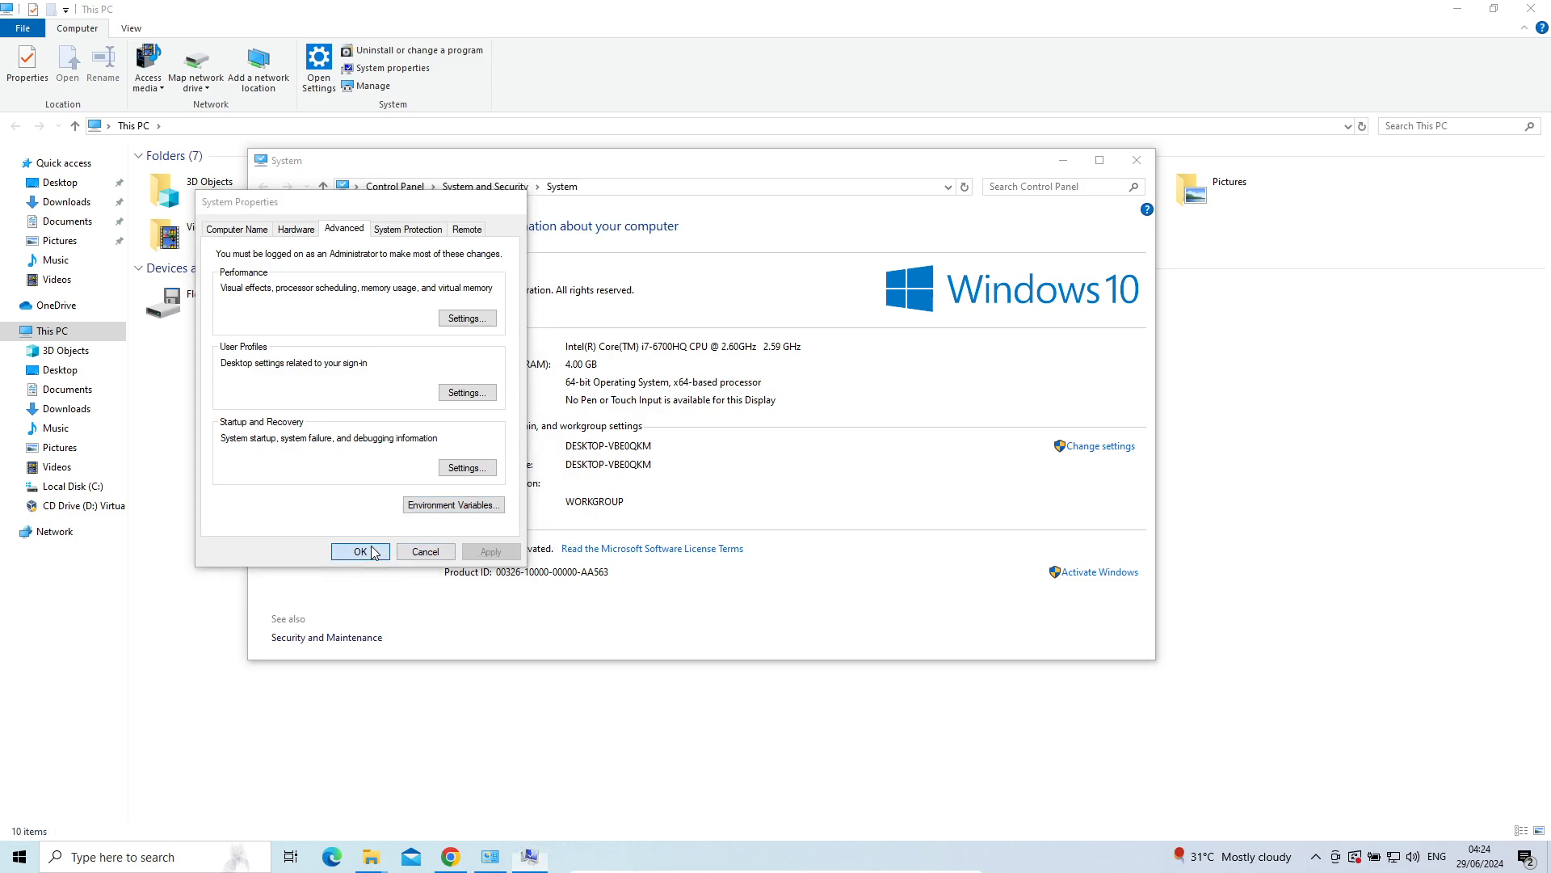
pyautogui.click(1137, 166)
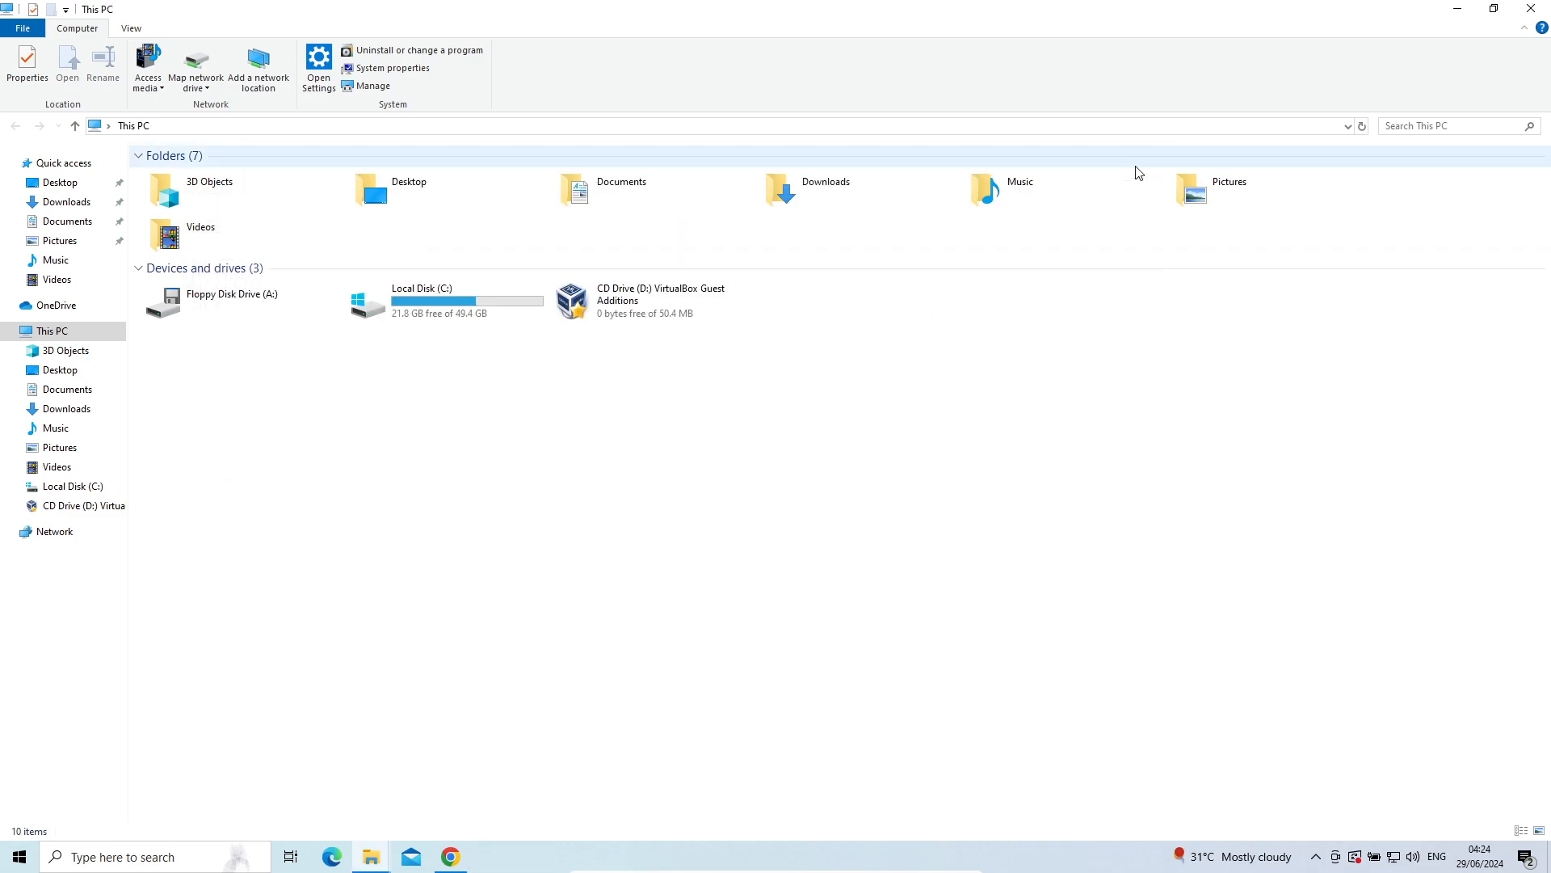
pyautogui.click(1533, 10)
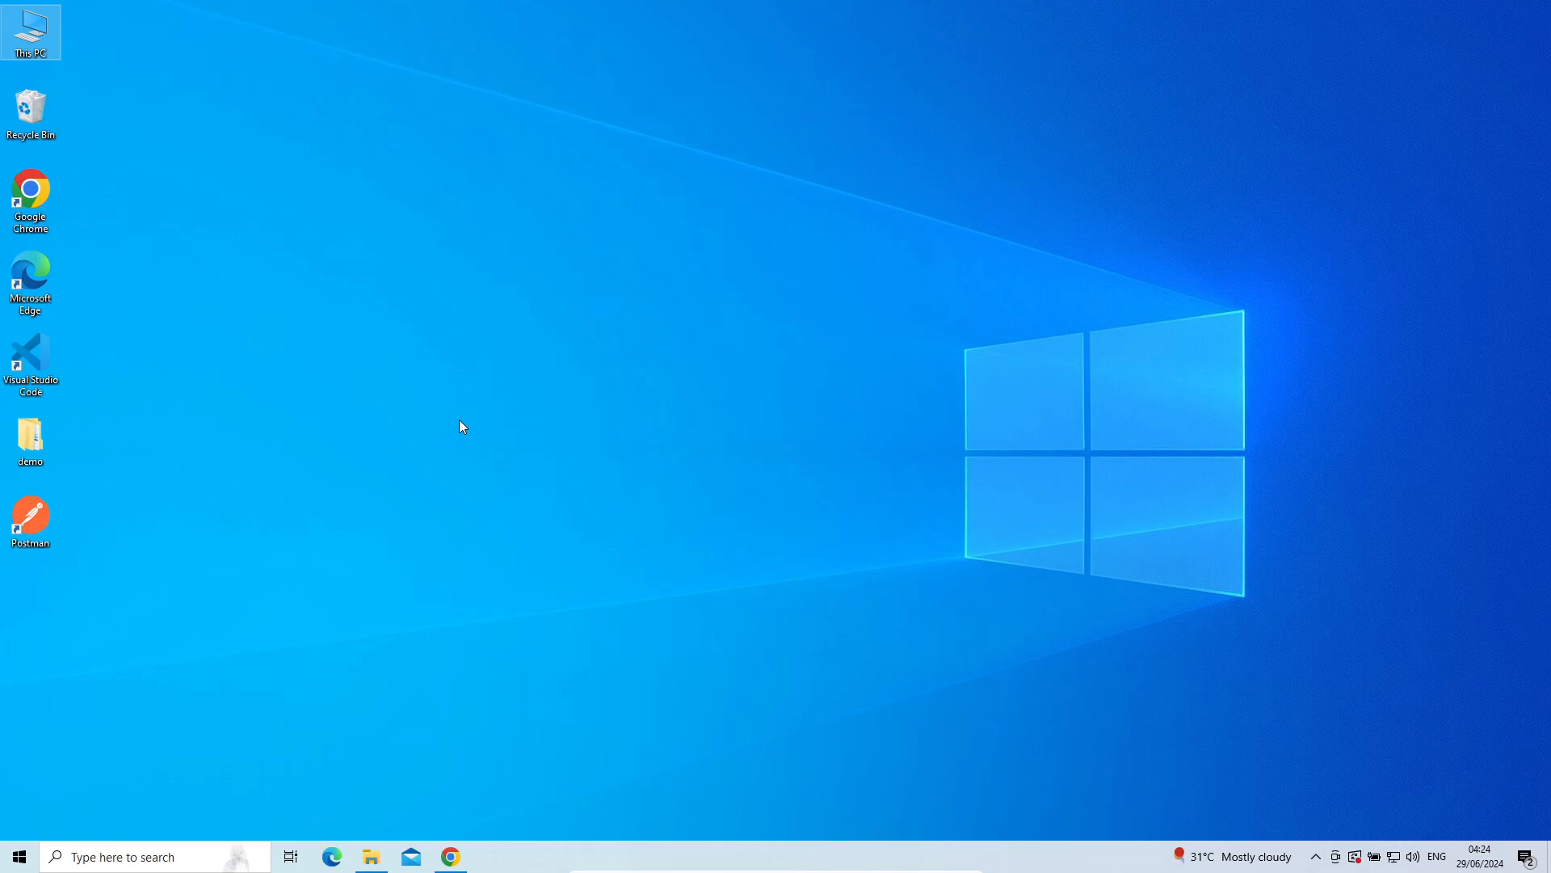